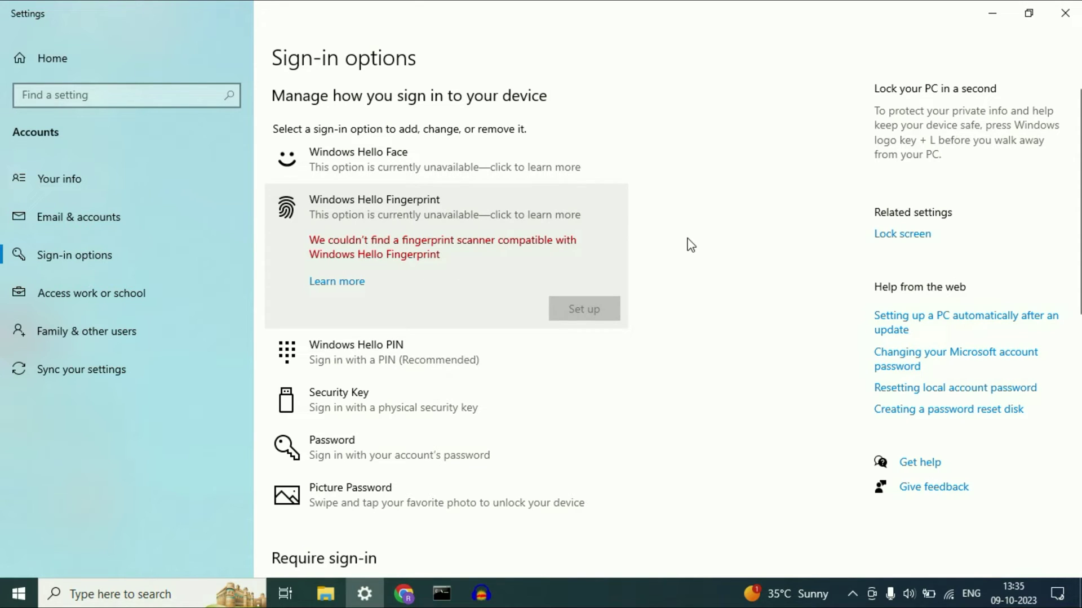
# Minimize the sign-in options window and open the Services app.
pyautogui.click(1002, 19)
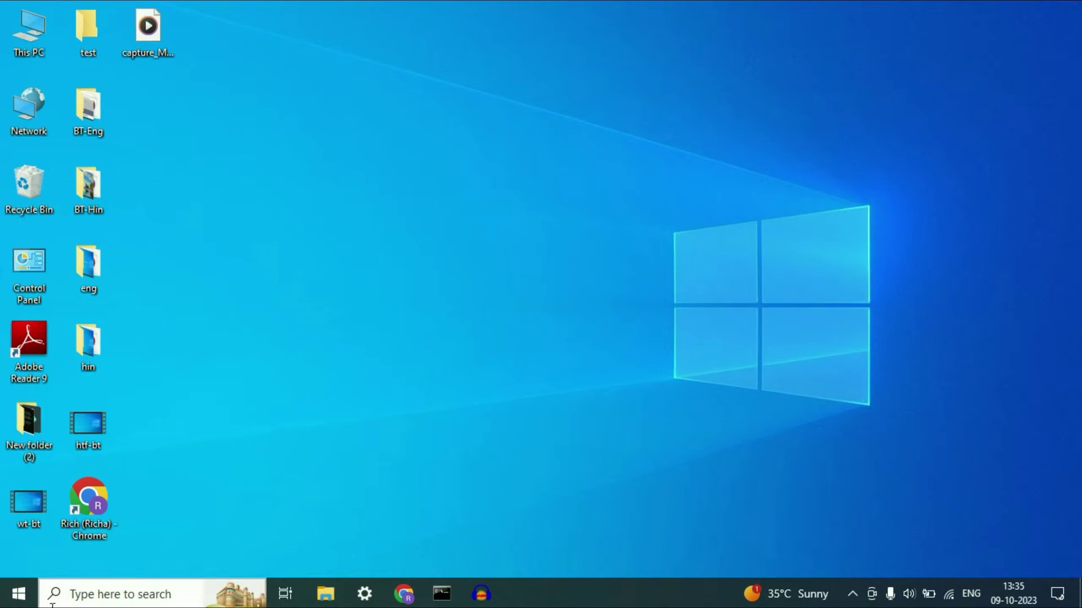
pyautogui.click(25, 595)
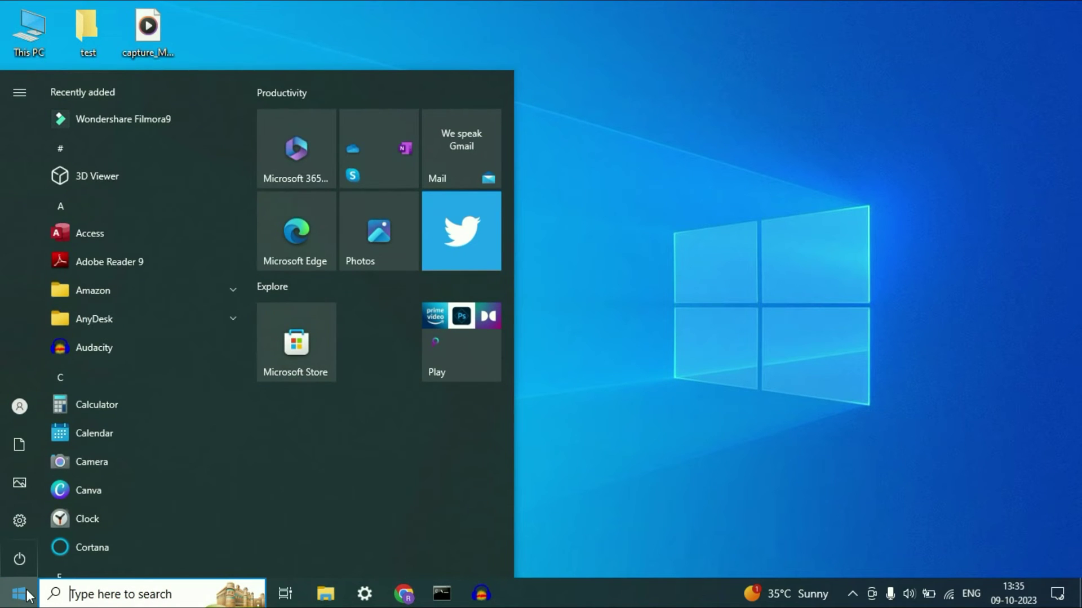
pyautogui.write('serv')
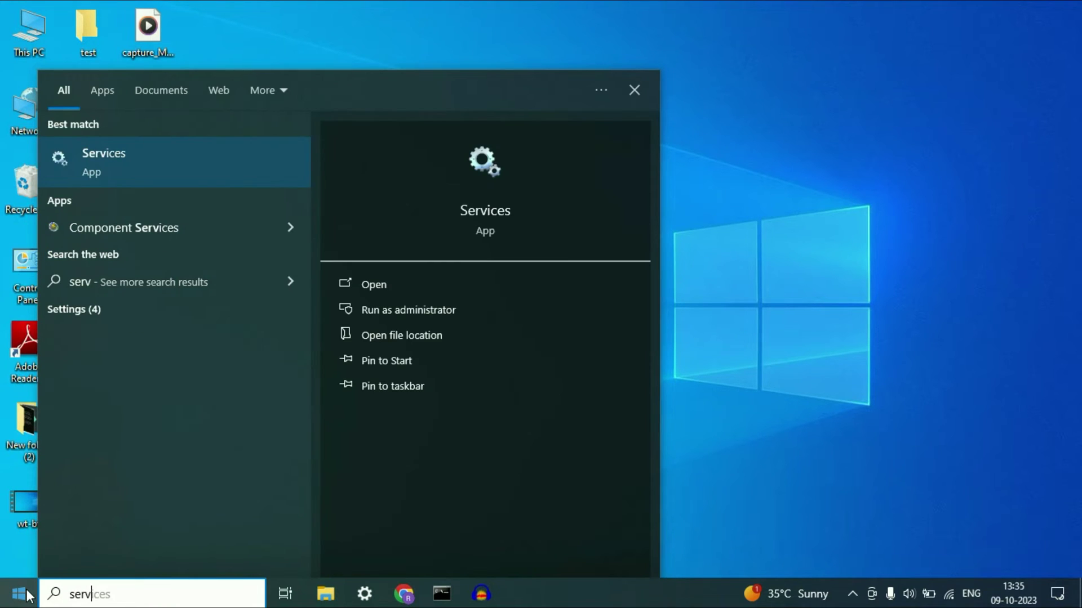
pyautogui.click(119, 164)
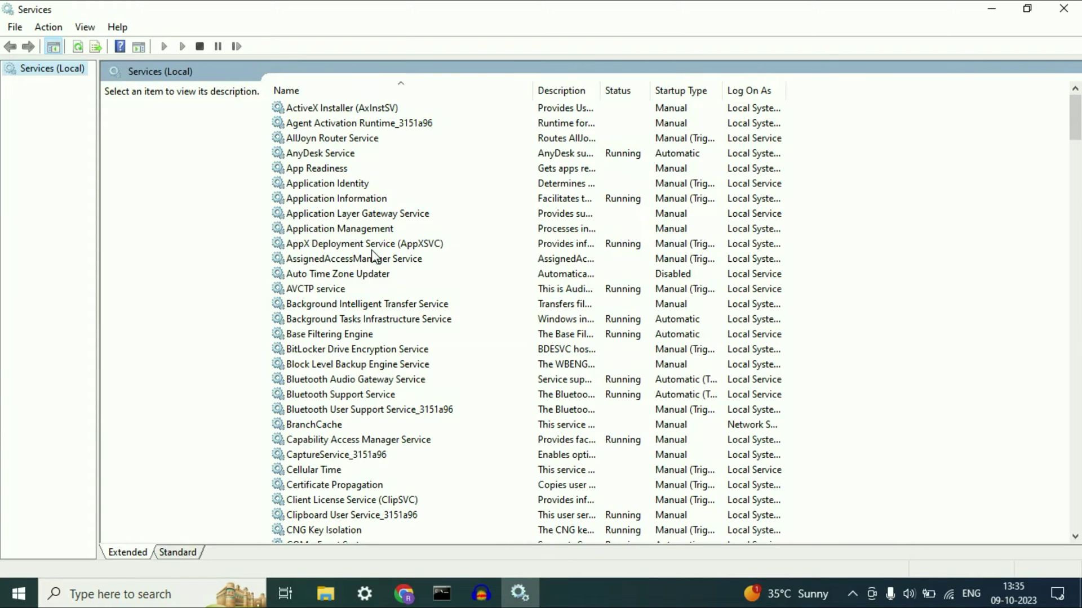
# Set the Windows Biometric Service's startup type to Automatic in its properties and apply the change.
pyautogui.click(343, 275)
pyautogui.press('w')
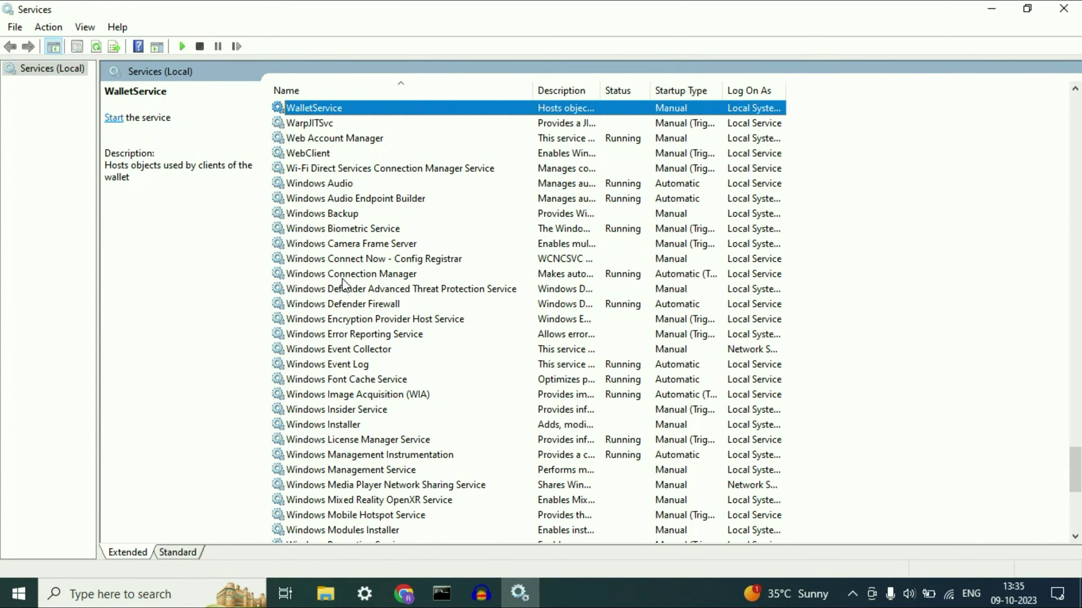
pyautogui.click(309, 229)
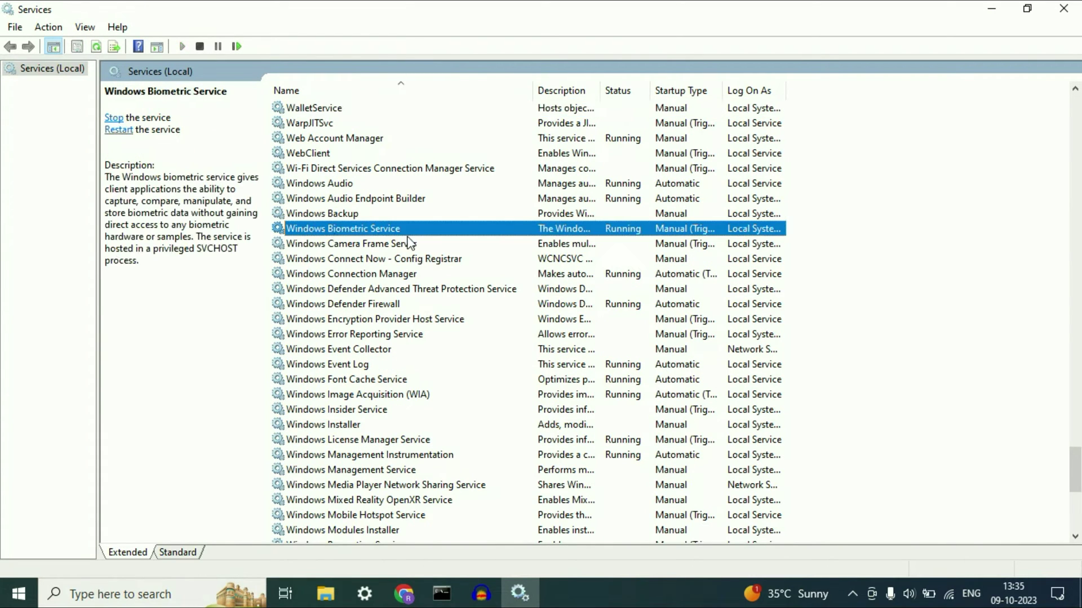
pyautogui.rightClick(394, 231)
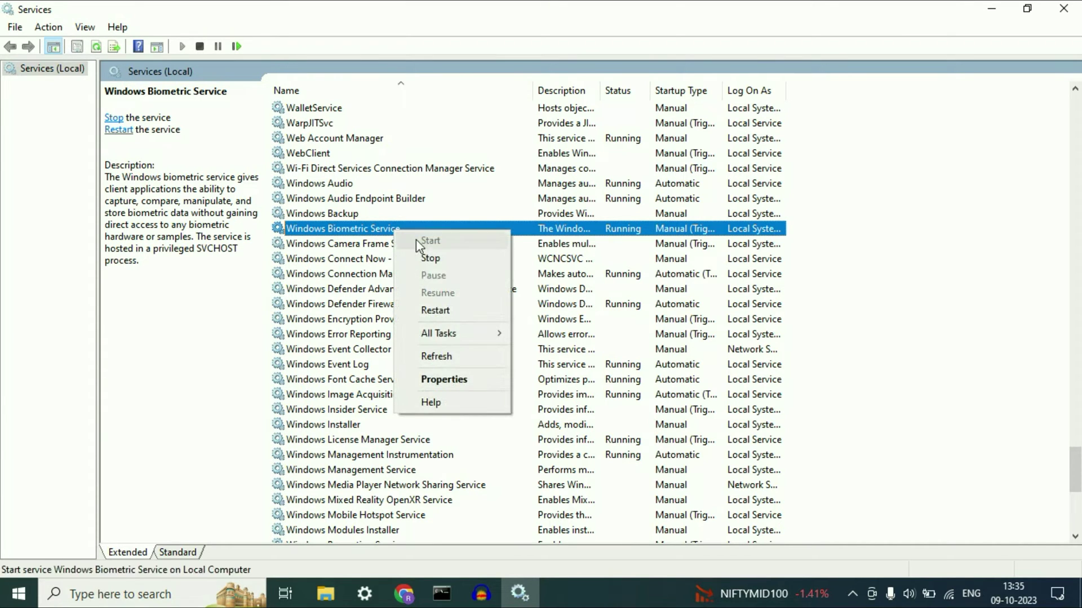
pyautogui.click(461, 378)
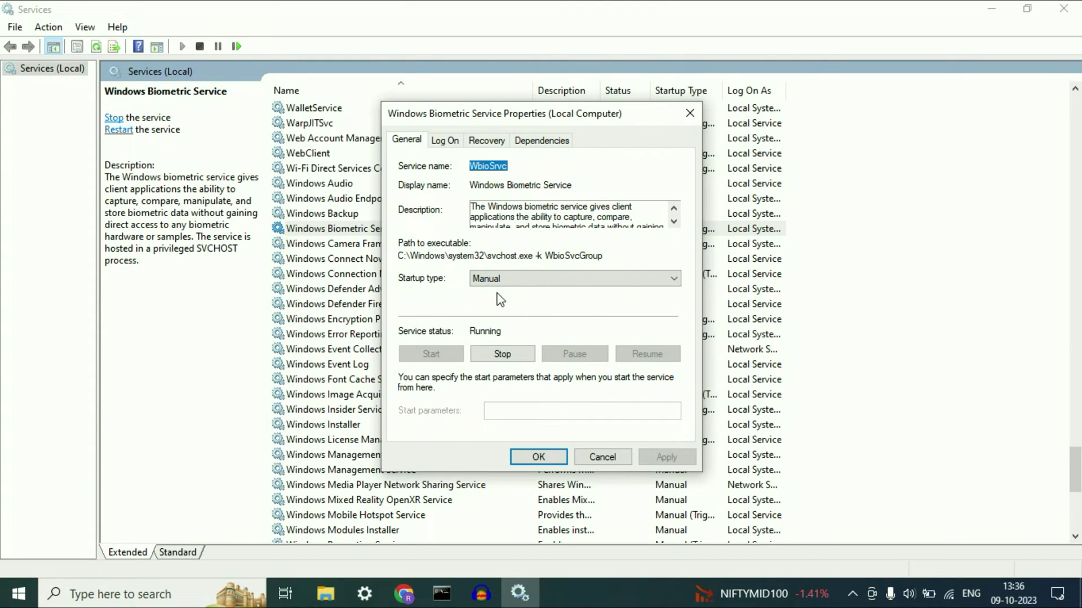
pyautogui.click(634, 282)
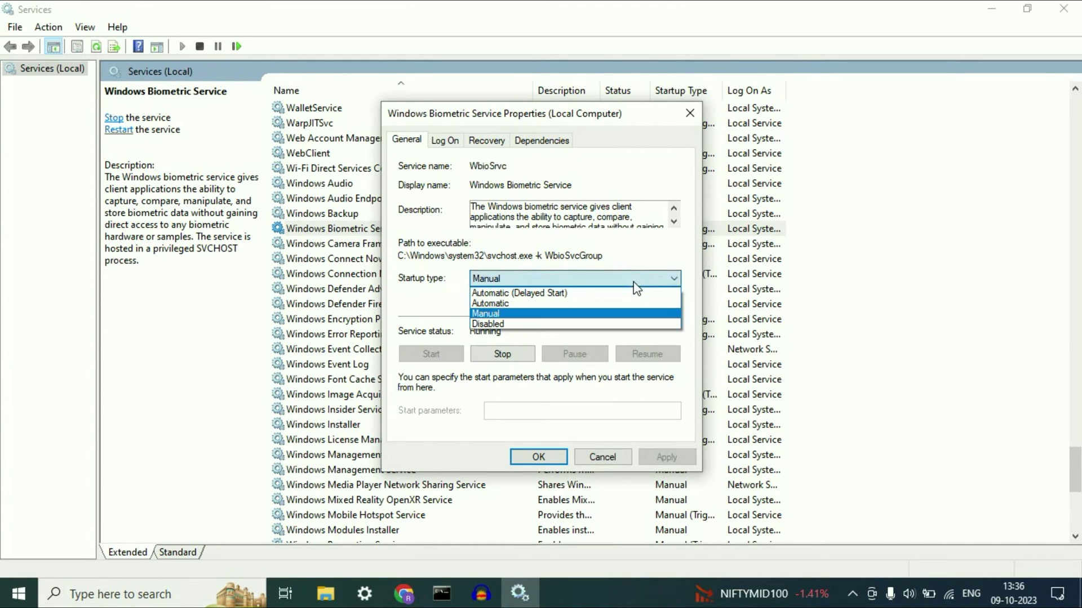
pyautogui.click(507, 303)
pyautogui.click(668, 457)
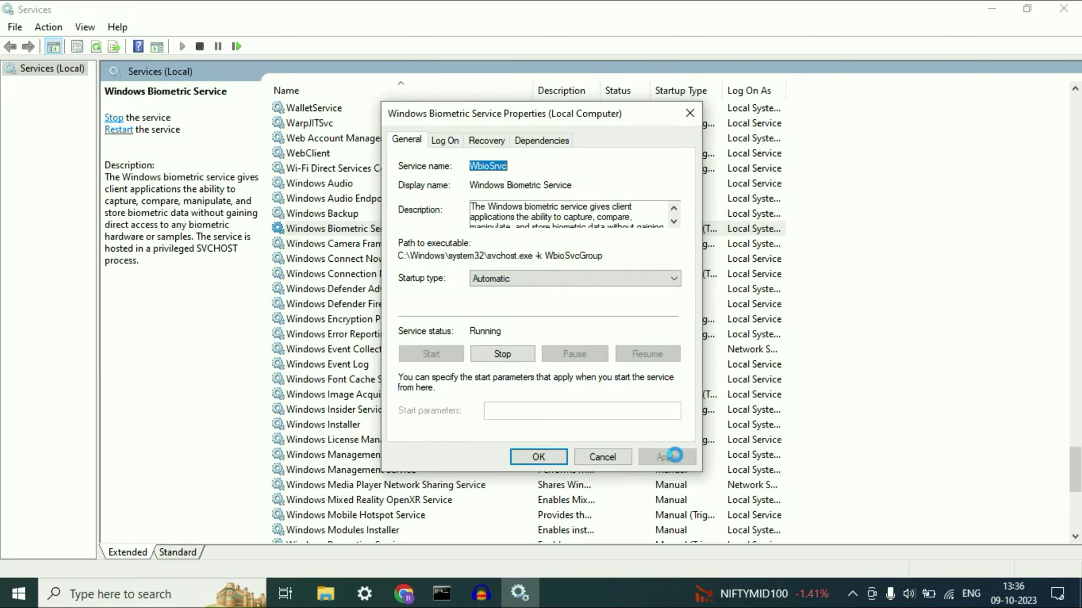
# Stop and start the Windows Biometric Service again, then close its properties and the Services window.
pyautogui.click(514, 356)
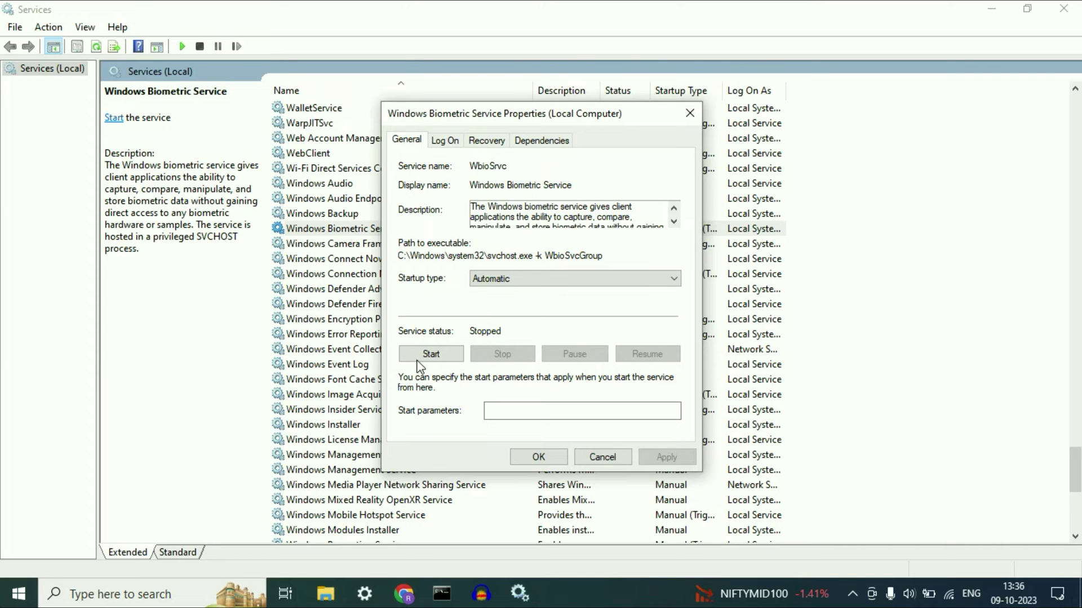
pyautogui.click(430, 355)
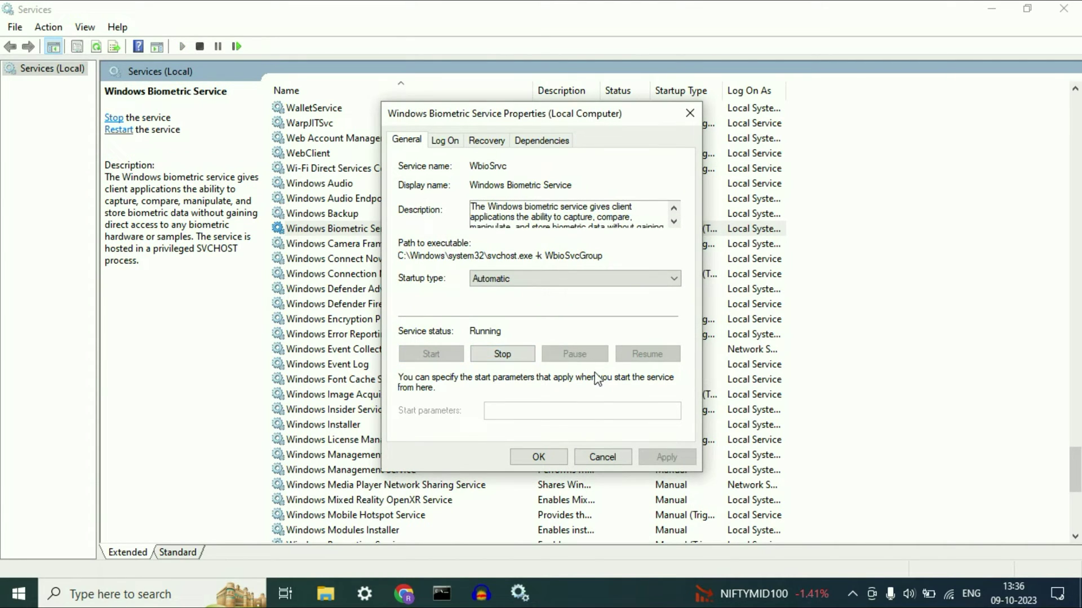
pyautogui.click(538, 457)
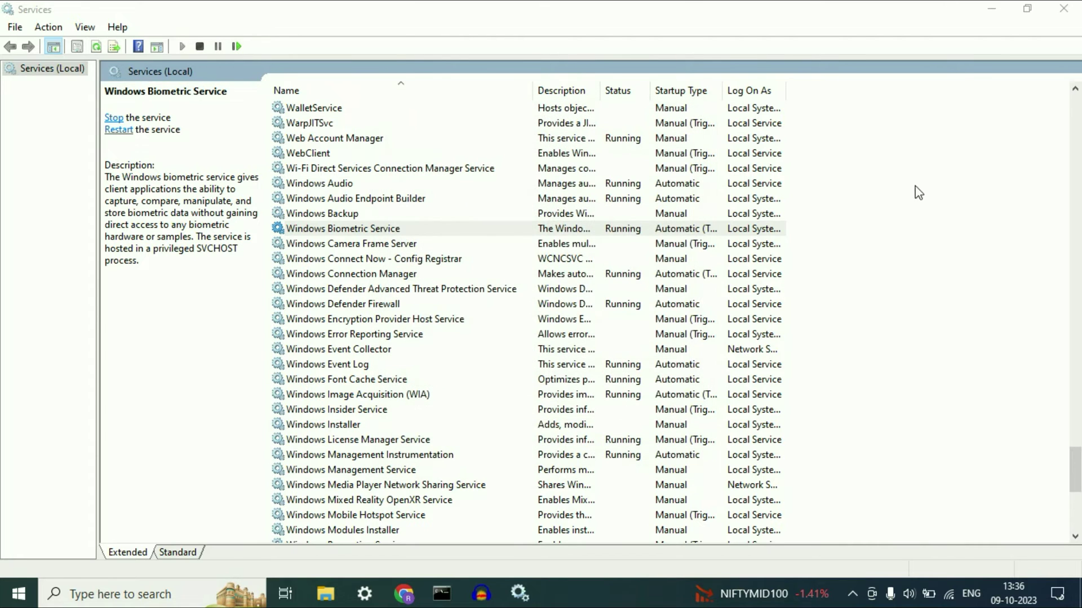
pyautogui.click(1064, 9)
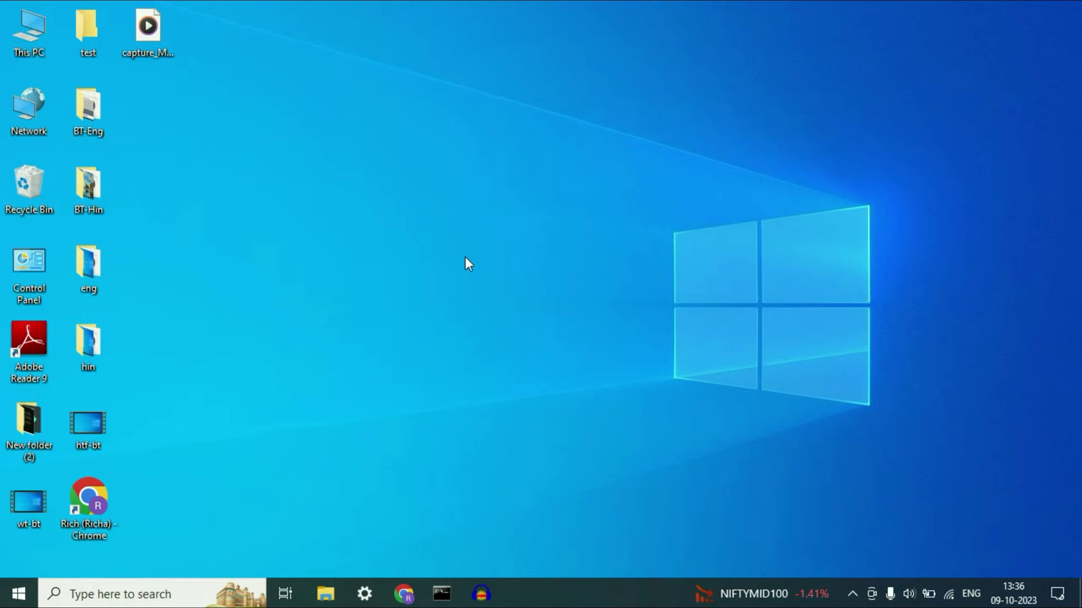
# Open the Local Group Policy Editor, maximize its window and widen the policy tree.
pyautogui.click(20, 596)
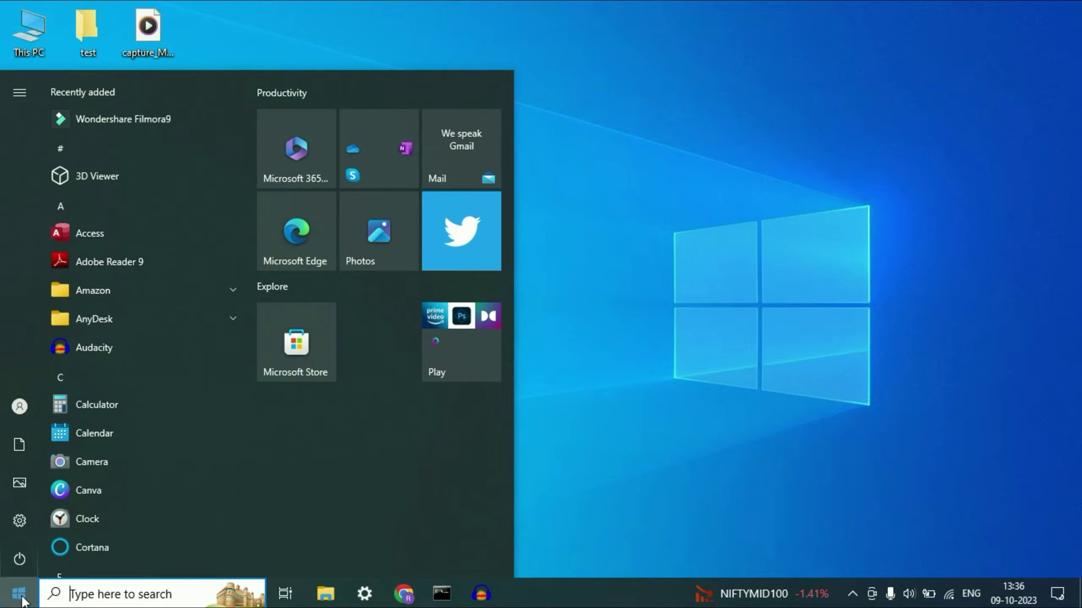
pyautogui.write('gped')
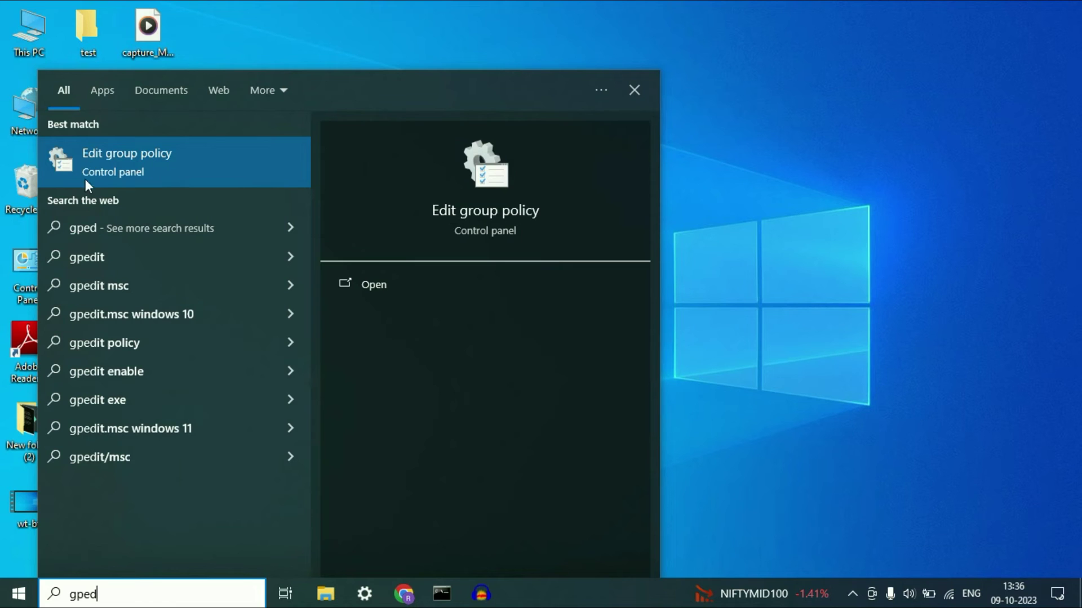
pyautogui.click(133, 166)
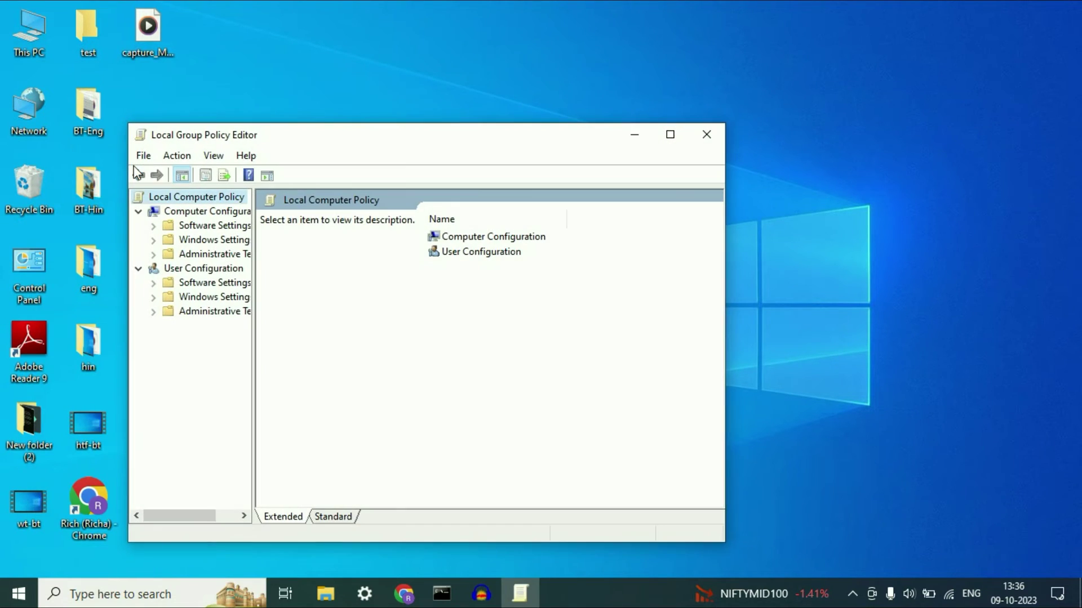
pyautogui.click(670, 134)
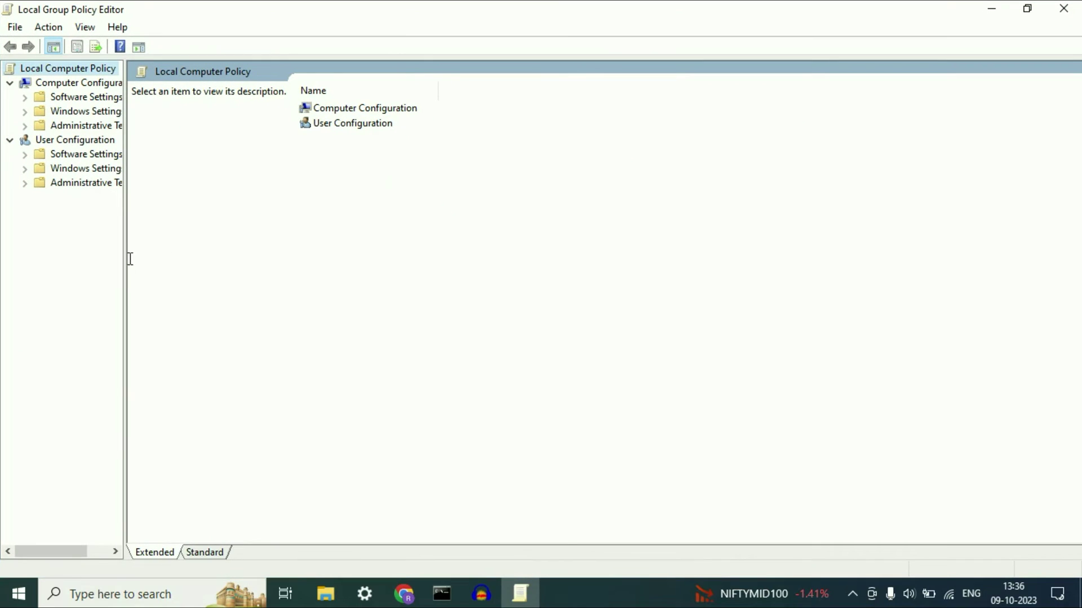
pyautogui.moveTo(130, 263); pyautogui.dragTo(325, 259)
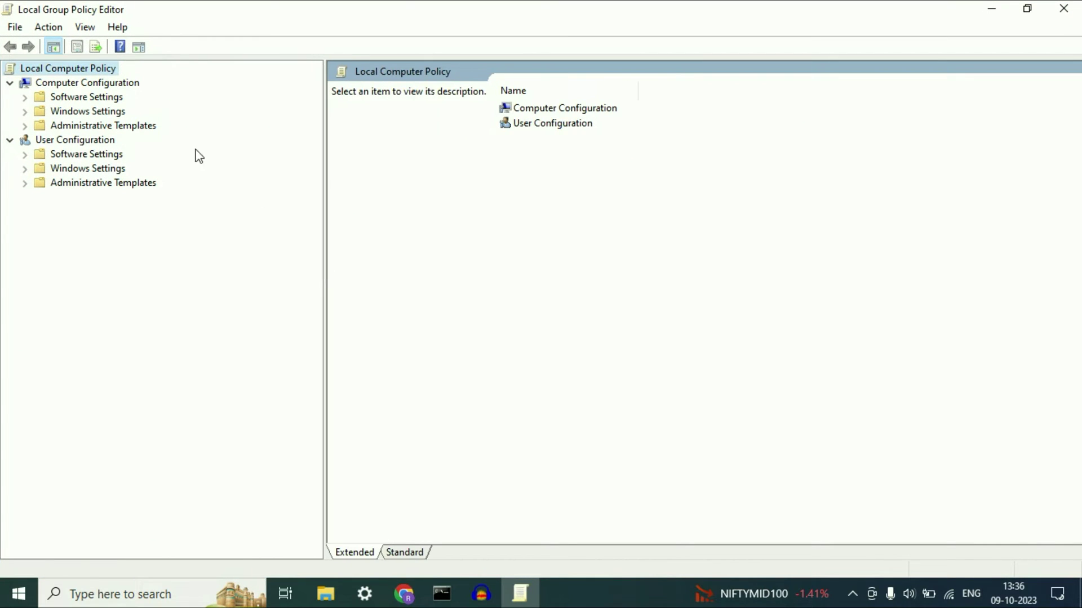
# Open the Biometrics policies under Computer Configuration, Administrative Templates, Windows Components.
pyautogui.click(75, 84)
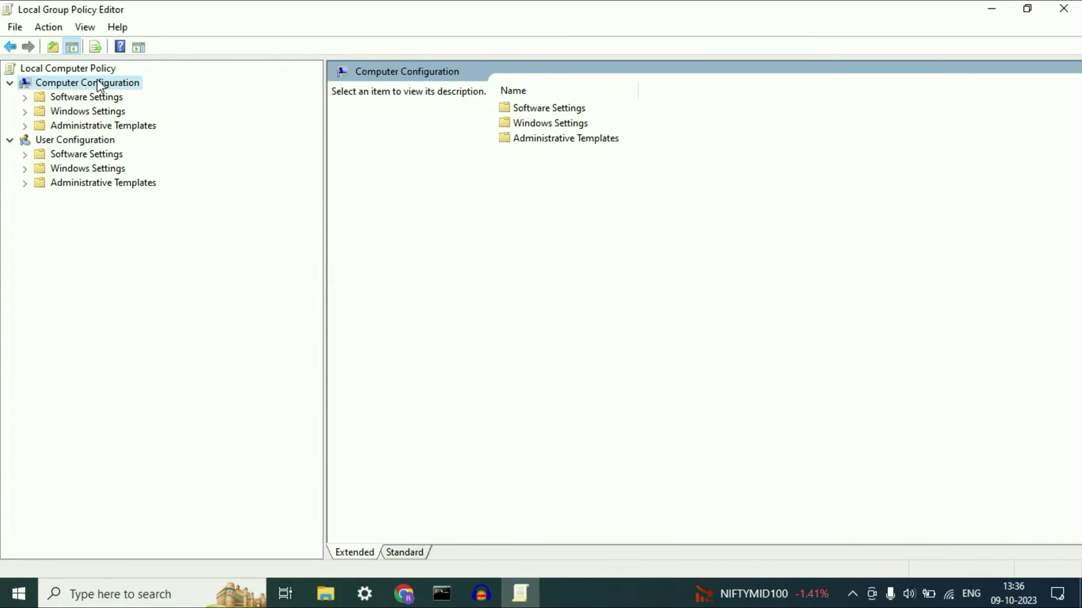
pyautogui.click(77, 126)
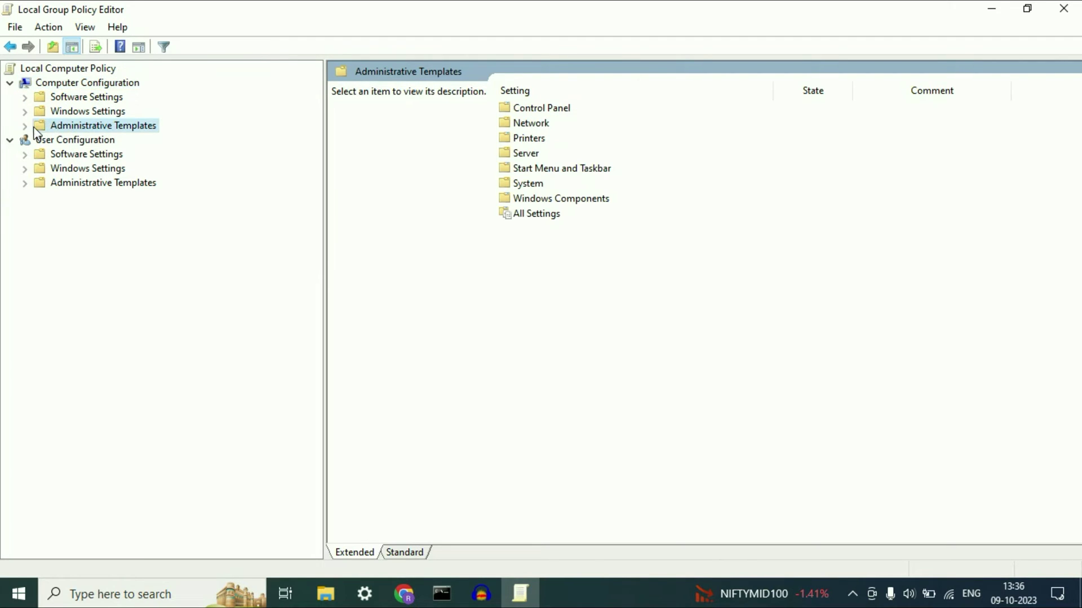
pyautogui.click(24, 126)
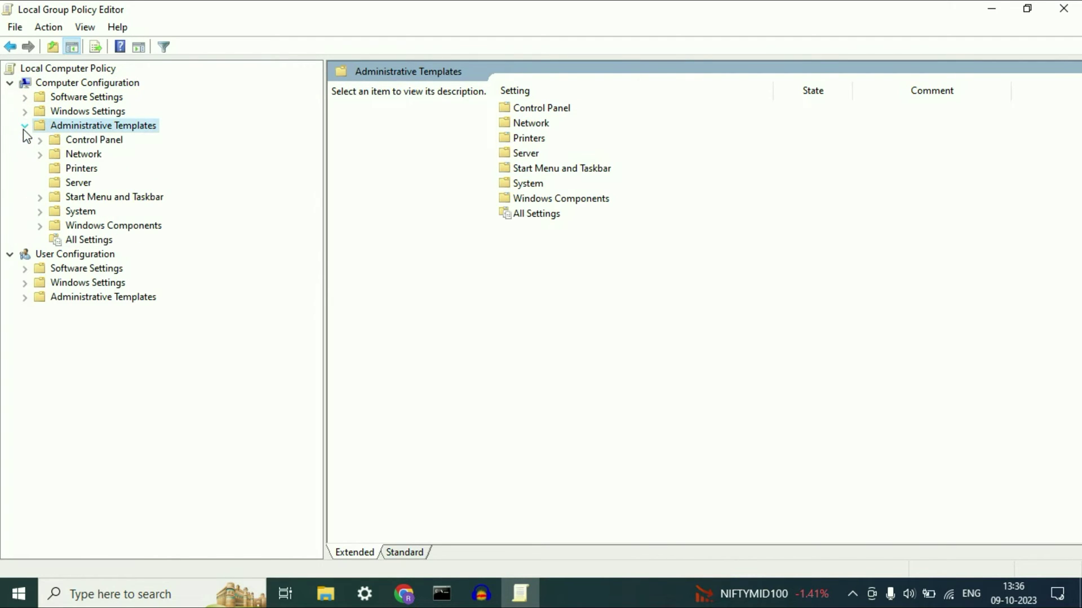
pyautogui.click(85, 227)
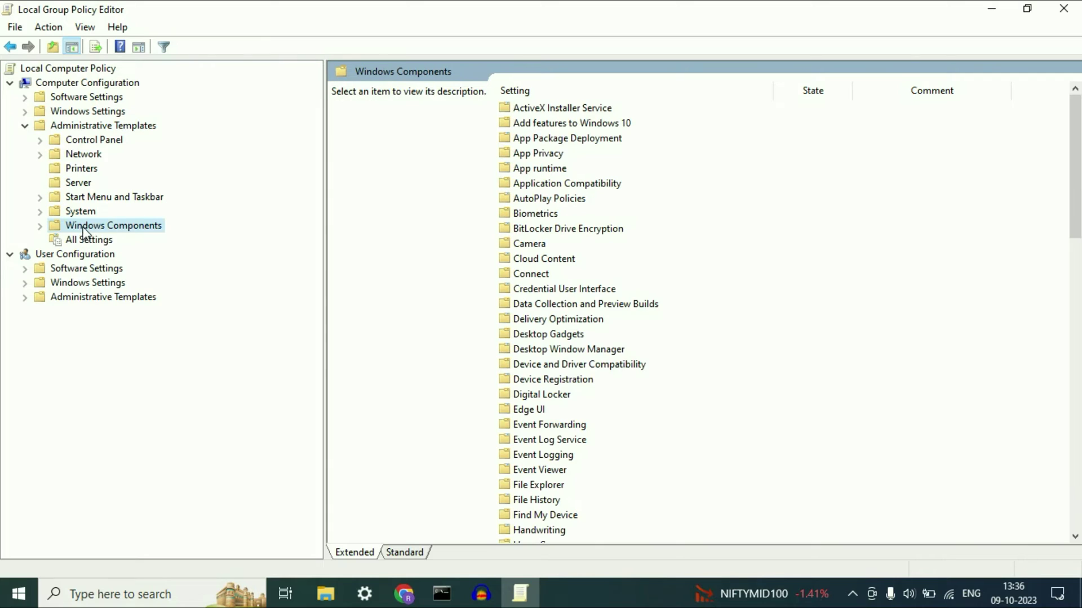
pyautogui.click(44, 225)
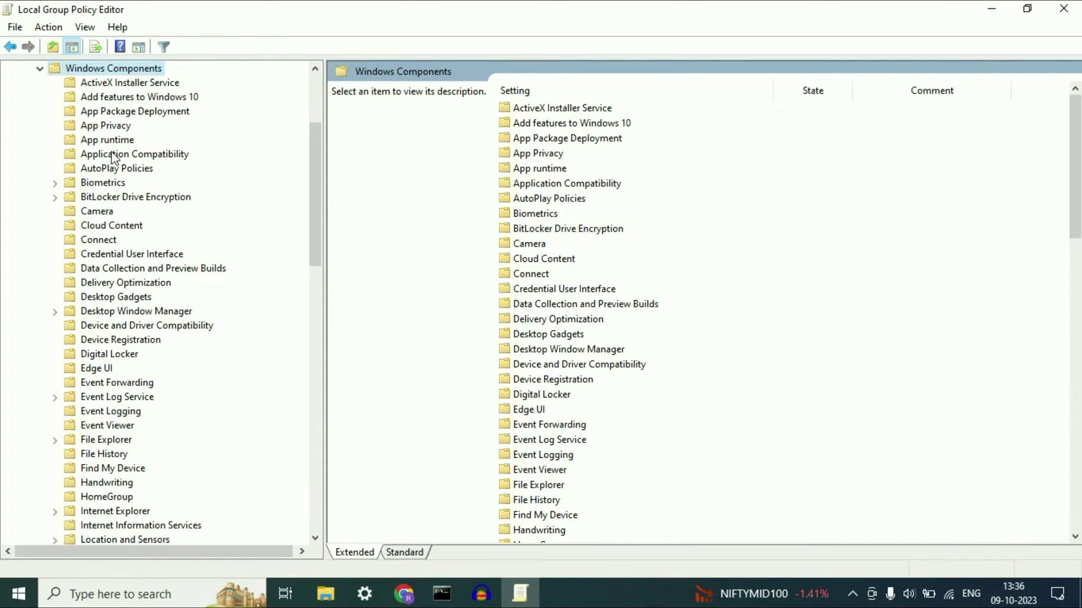
pyautogui.click(91, 186)
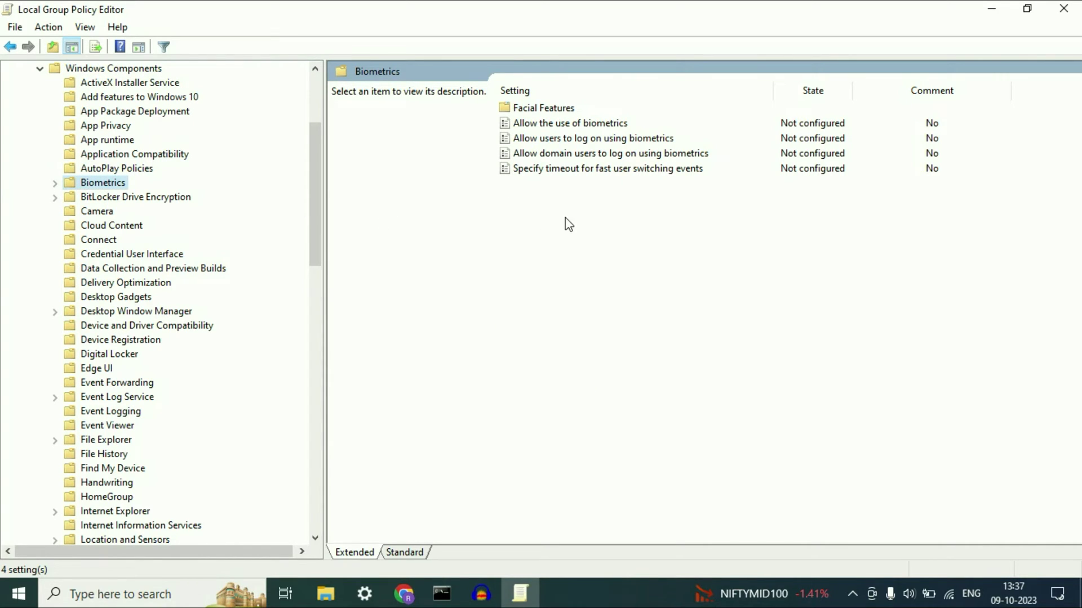
# Set the "Allow the use of biometrics" policy to Enabled and apply it.
pyautogui.rightClick(525, 122)
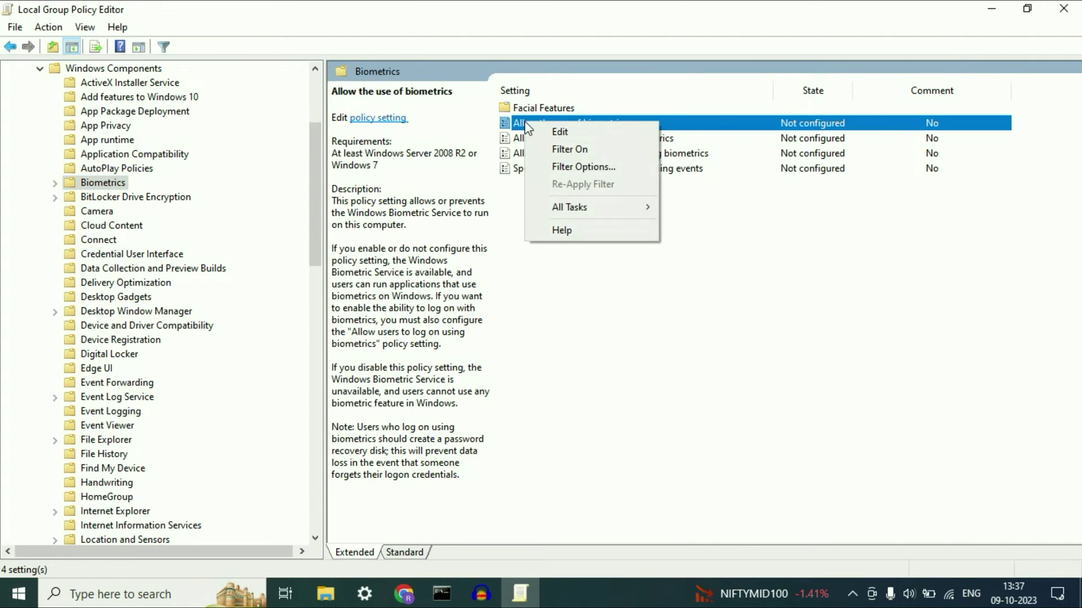
pyautogui.click(567, 136)
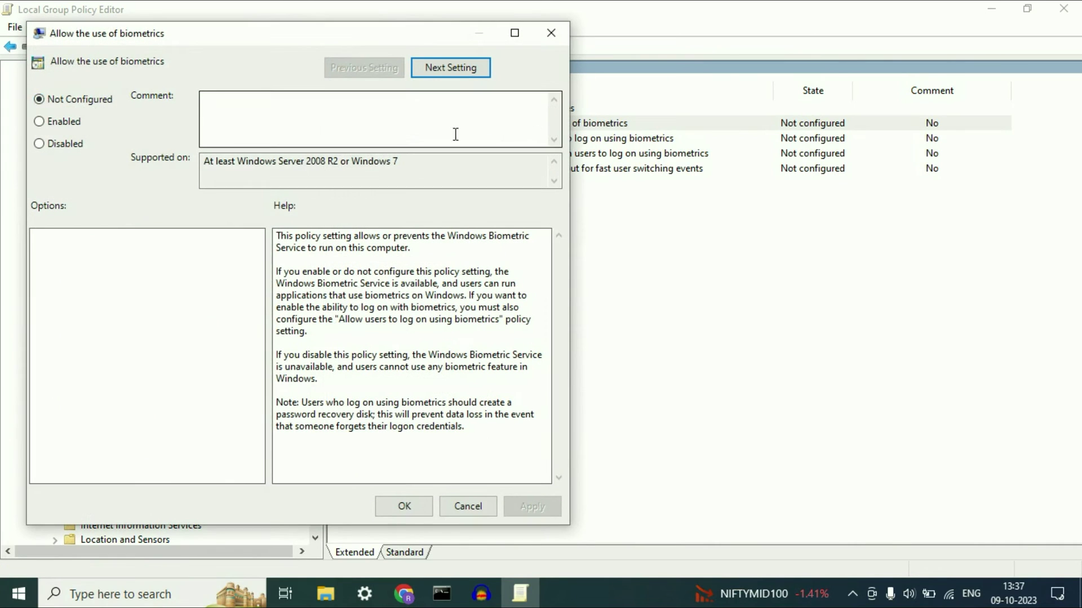
pyautogui.click(40, 121)
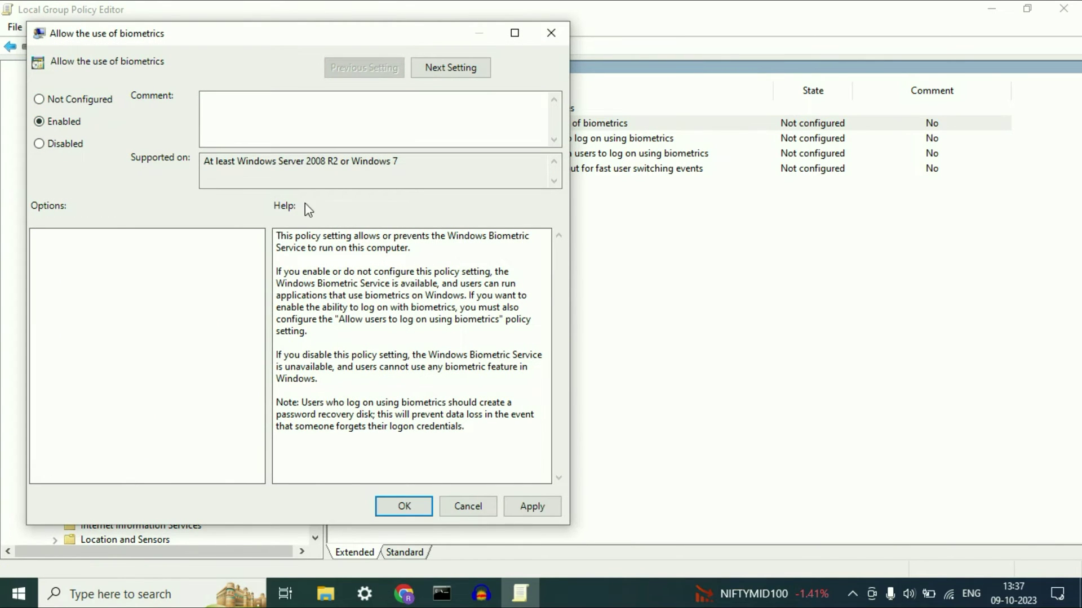
pyautogui.click(528, 509)
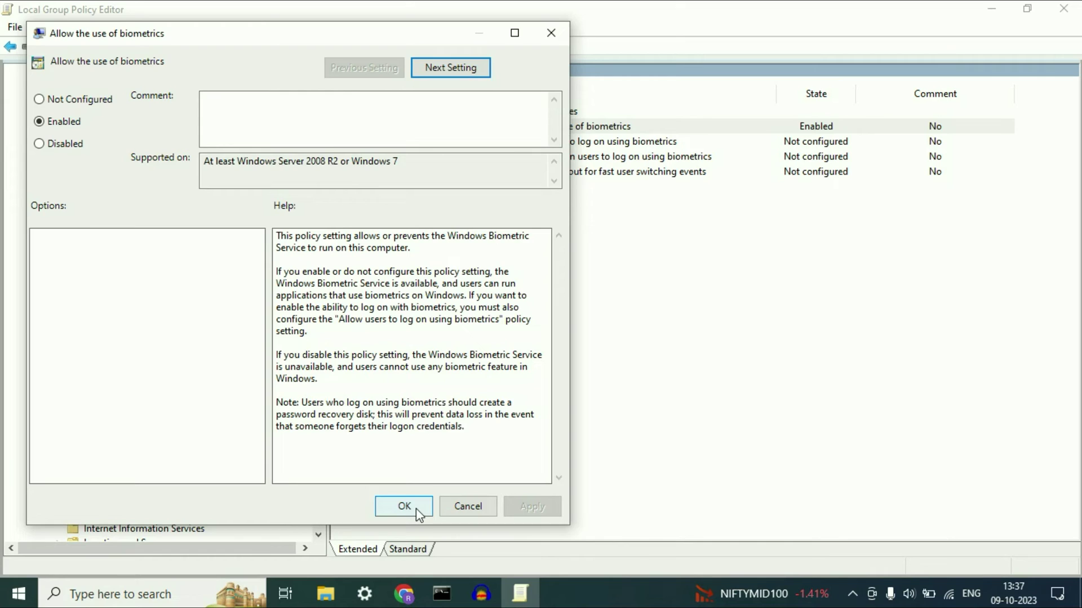
pyautogui.click(416, 508)
# Set the "Allow users to log on using biometrics" policy to Enabled and apply it.
pyautogui.click(554, 144)
pyautogui.rightClick(554, 145)
pyautogui.click(569, 150)
pyautogui.click(84, 145)
pyautogui.click(547, 529)
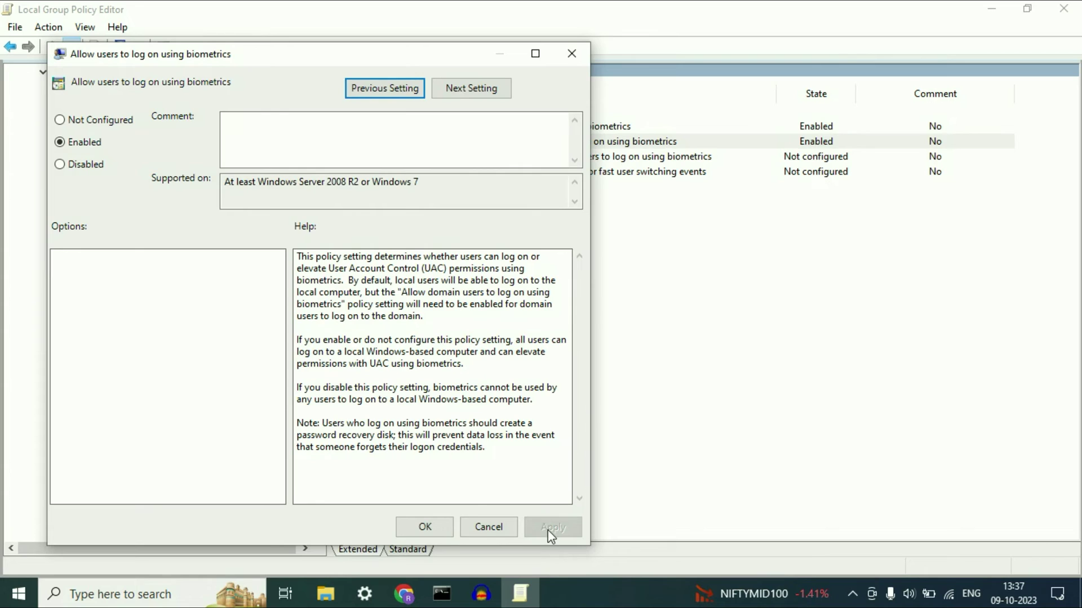
pyautogui.click(424, 527)
# Set the "Allow domain users to log on using biometrics" policy to Enabled and apply it.
pyautogui.click(570, 158)
pyautogui.rightClick(570, 157)
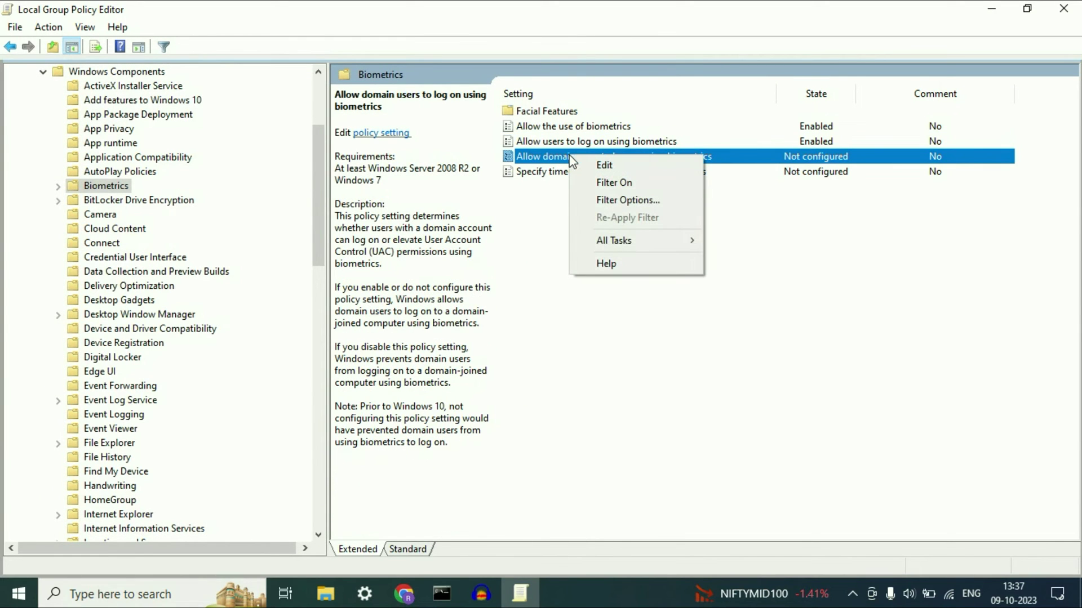
pyautogui.click(589, 165)
pyautogui.click(107, 166)
pyautogui.click(589, 549)
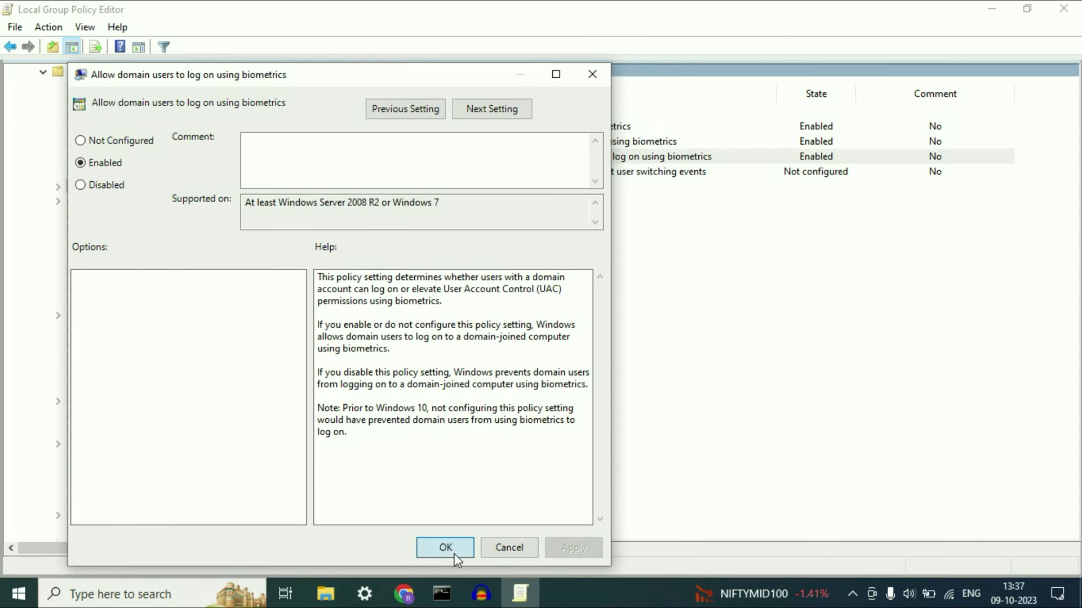
pyautogui.click(445, 548)
# Set the "Specify timeout for fast user switching events" policy to Enabled, keeping the timeout of 10 seconds.
pyautogui.rightClick(538, 174)
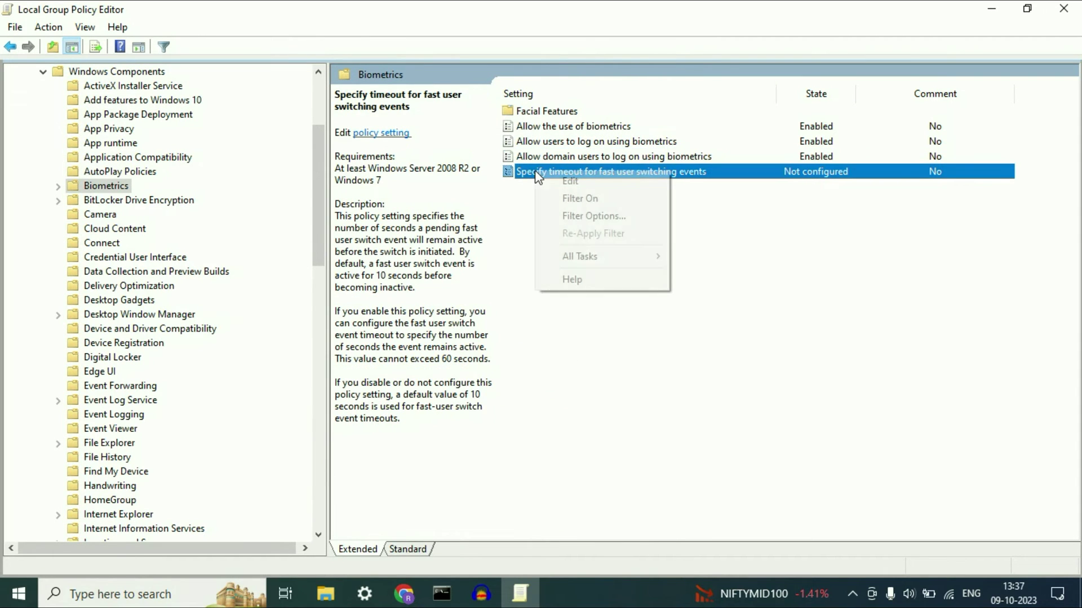
pyautogui.click(558, 180)
pyautogui.click(129, 185)
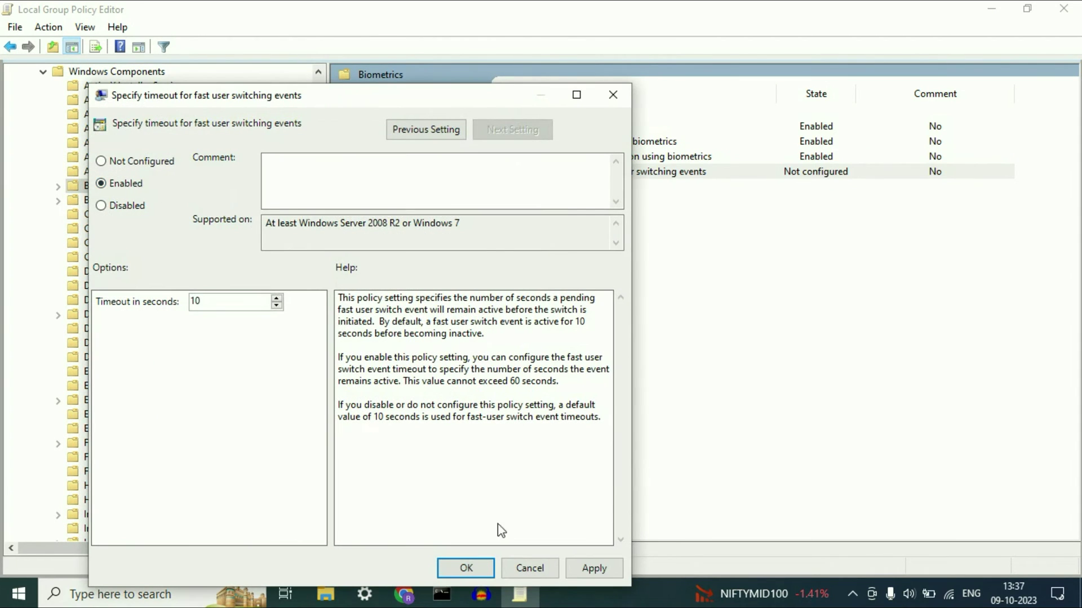
pyautogui.click(594, 568)
pyautogui.click(466, 568)
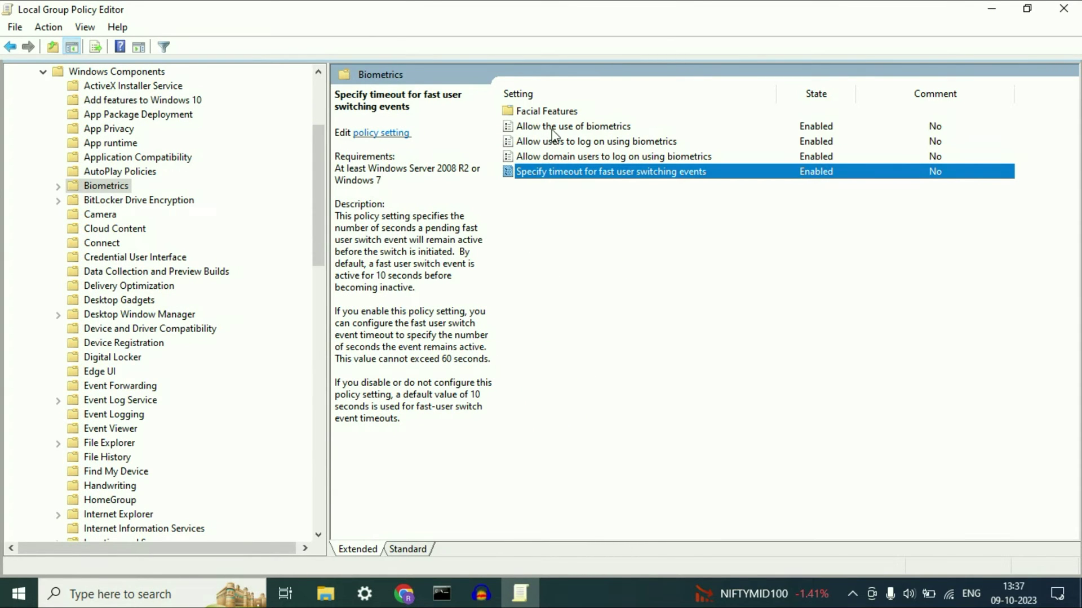
# In the Facial Features policies, set "Configure enhanced anti-spoofing" to Disabled, apply it, and close the policy editor.
pyautogui.click(524, 115)
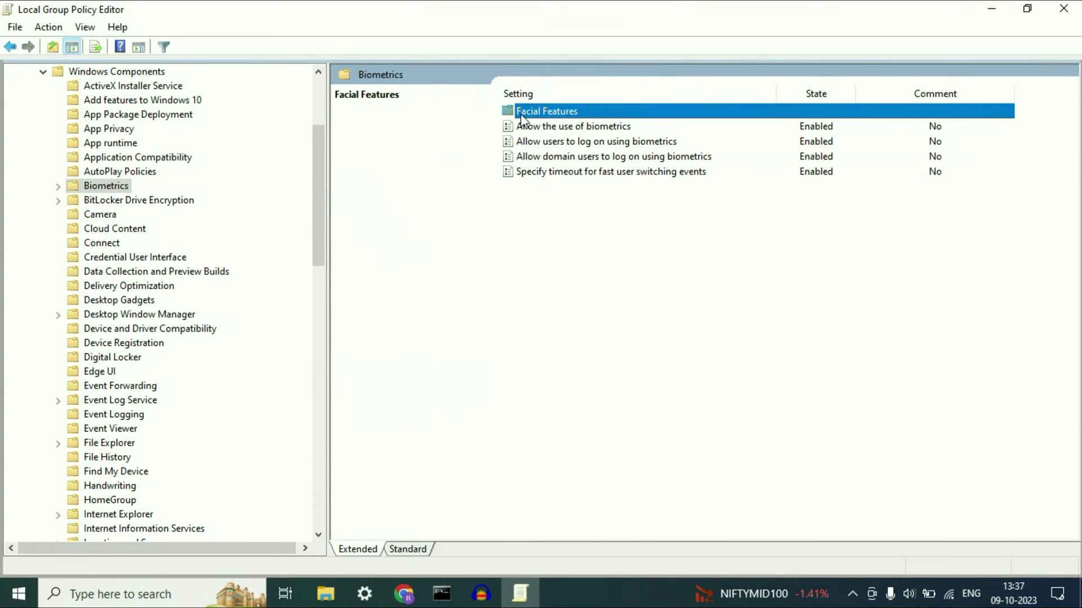
pyautogui.doubleClick(565, 114)
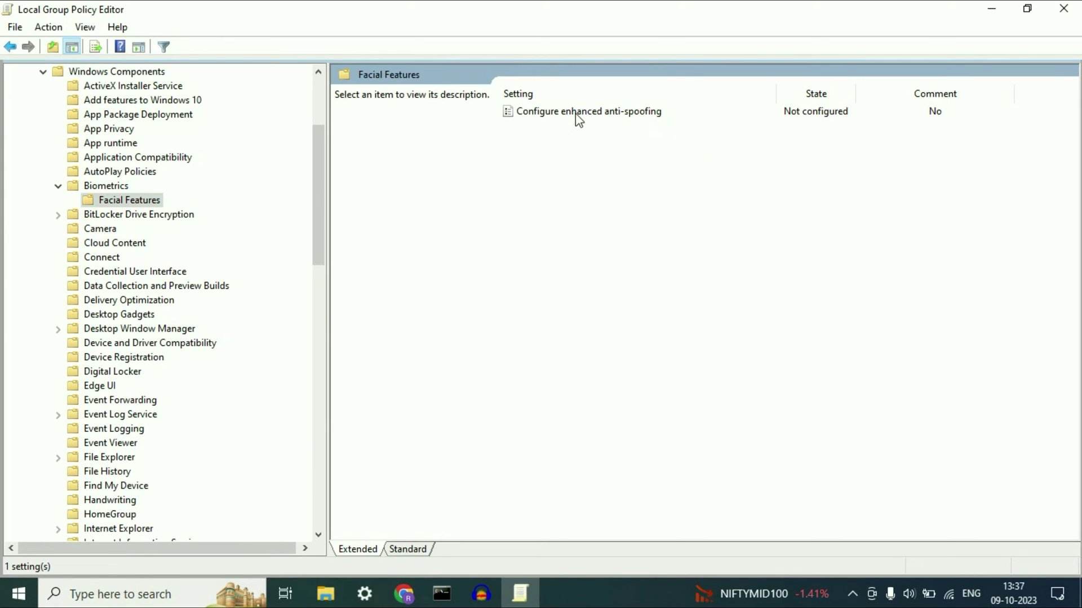
pyautogui.click(527, 112)
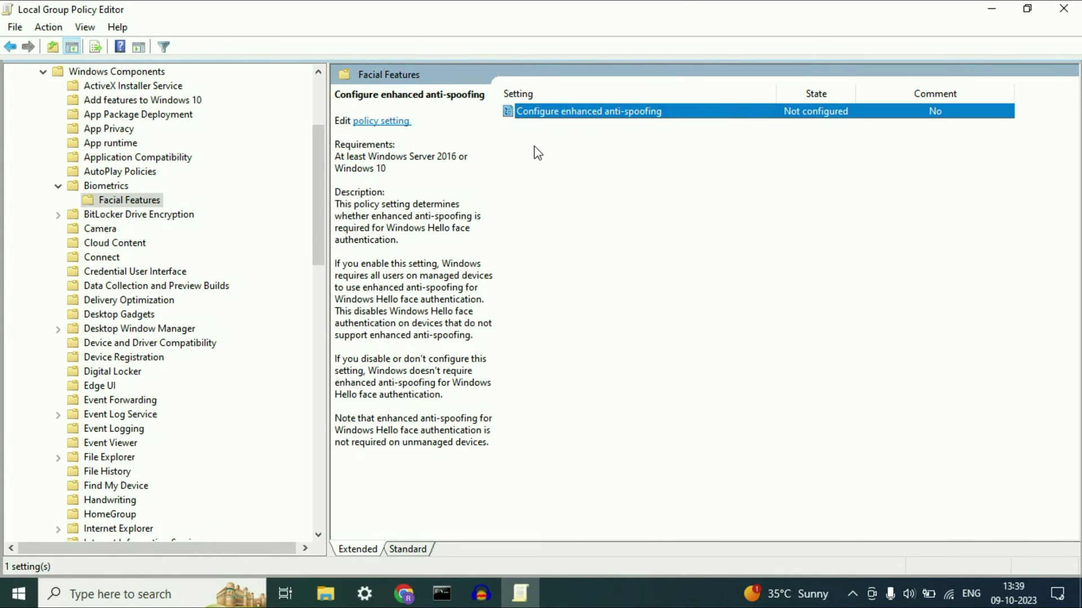
pyautogui.rightClick(558, 113)
pyautogui.click(591, 122)
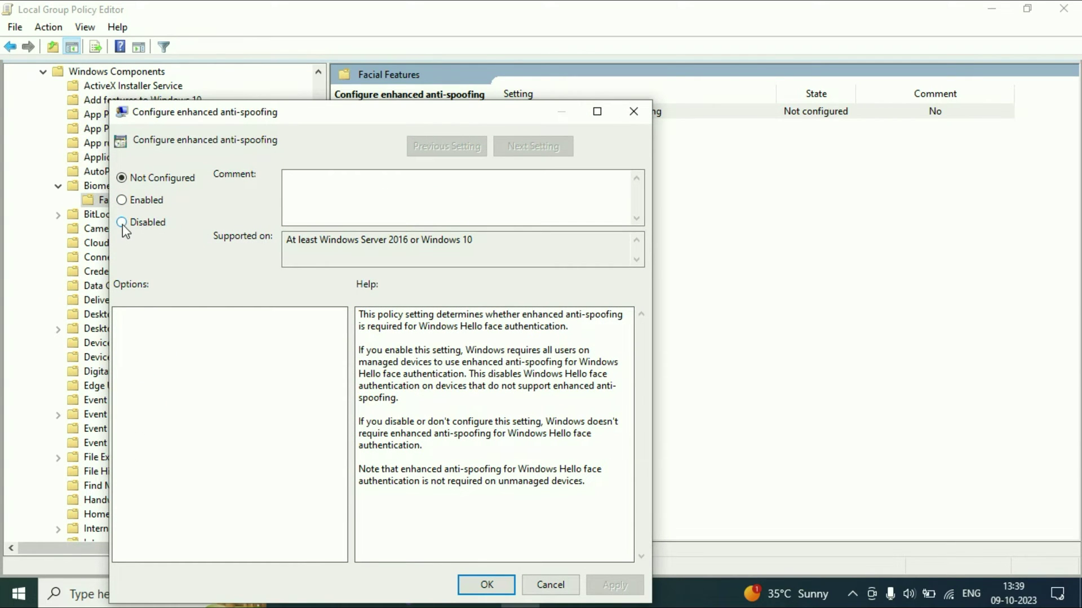
pyautogui.click(123, 223)
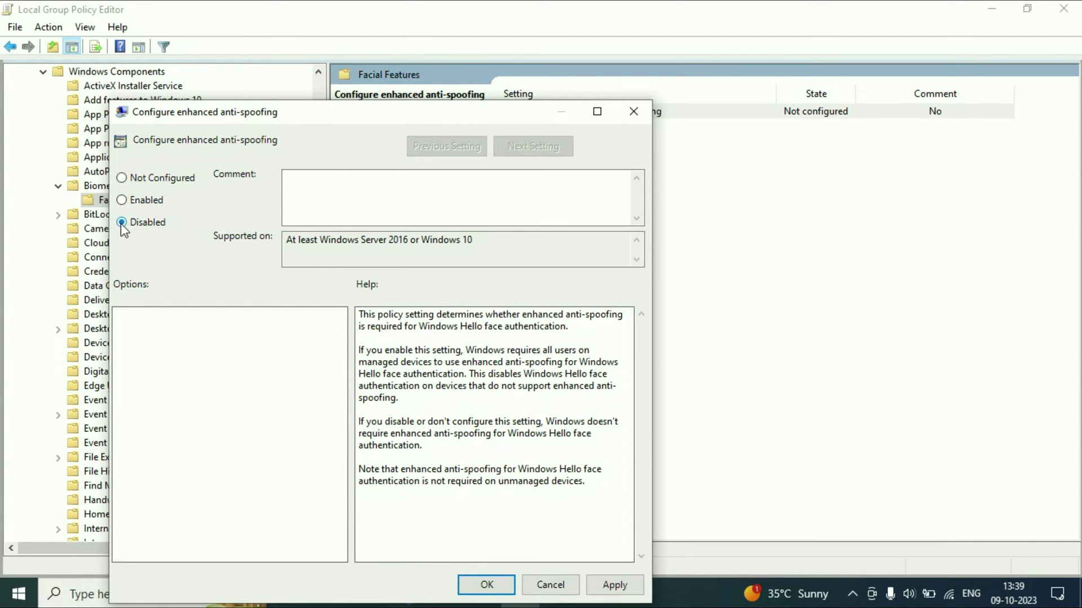
pyautogui.click(614, 592)
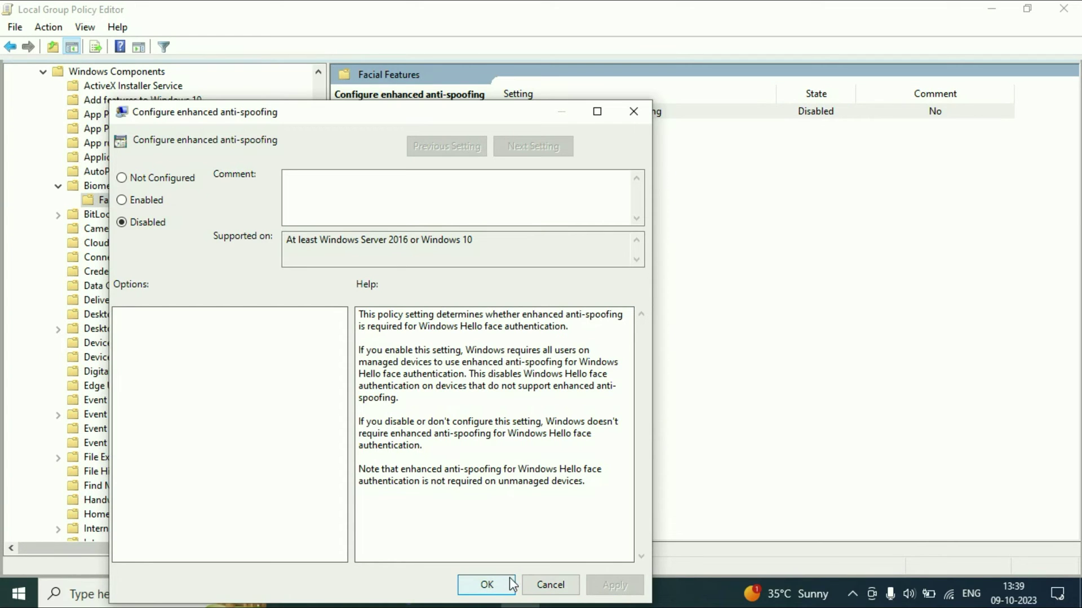
pyautogui.click(490, 583)
pyautogui.click(1063, 8)
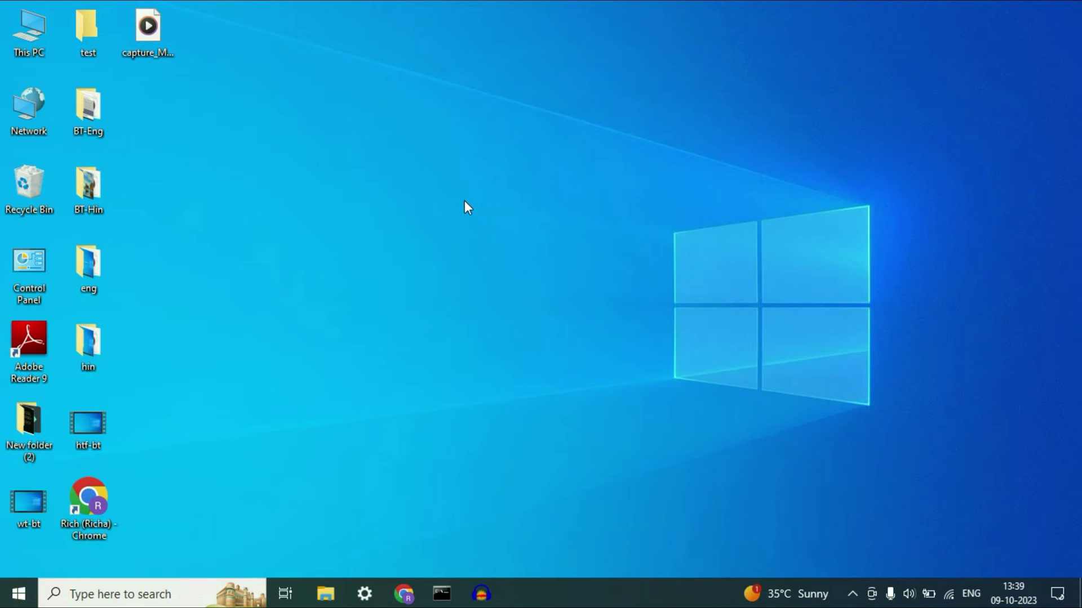
# Search Windows for "upd", open the Windows Update settings, start a check for updates, and minimize the window.
pyautogui.click(16, 599)
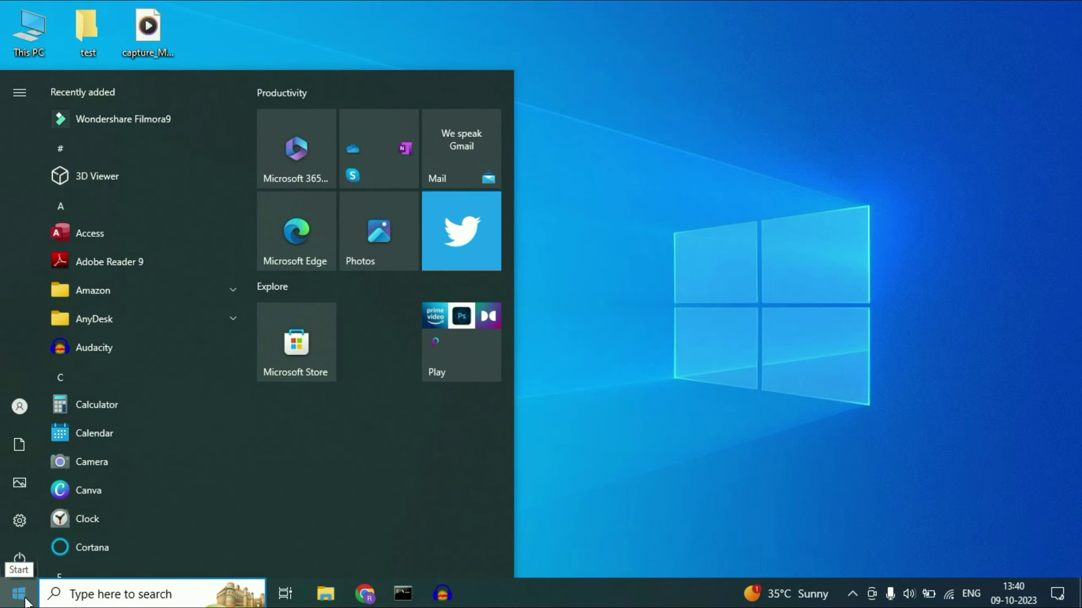
pyautogui.write('upd')
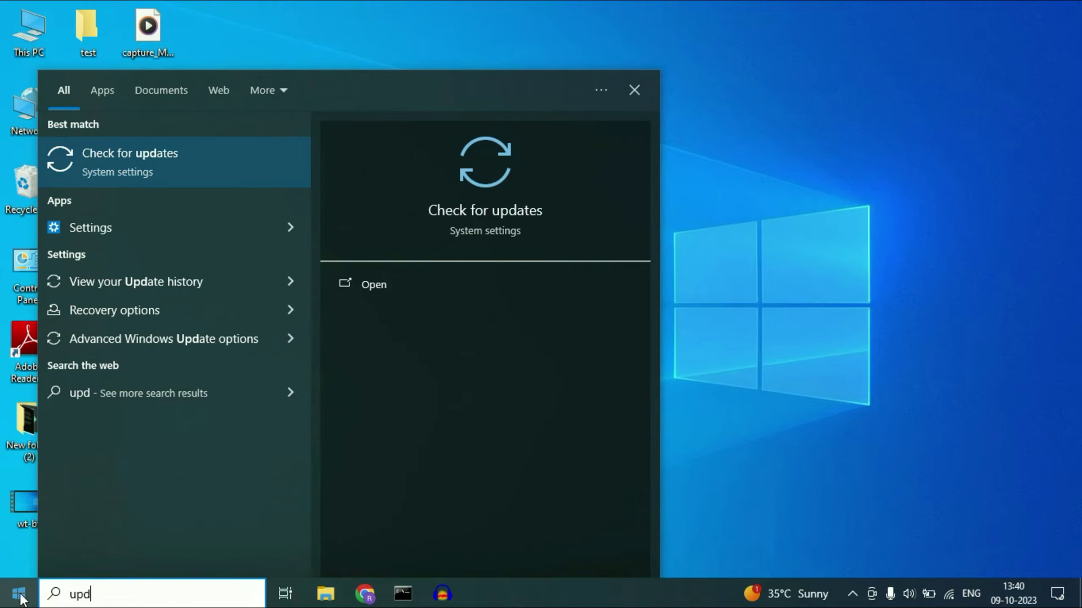
pyautogui.click(161, 158)
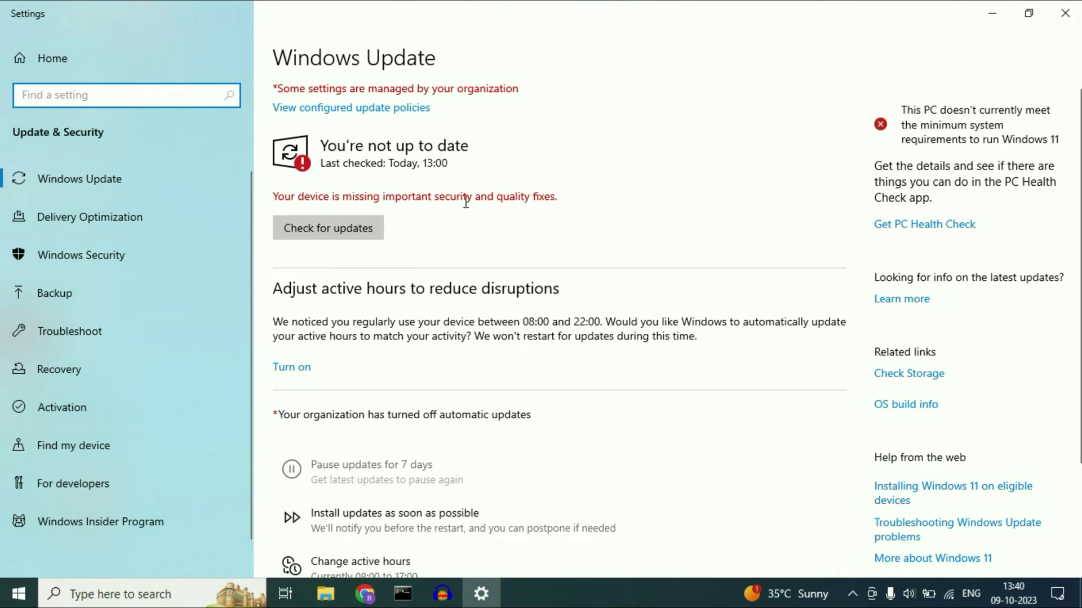
pyautogui.click(371, 233)
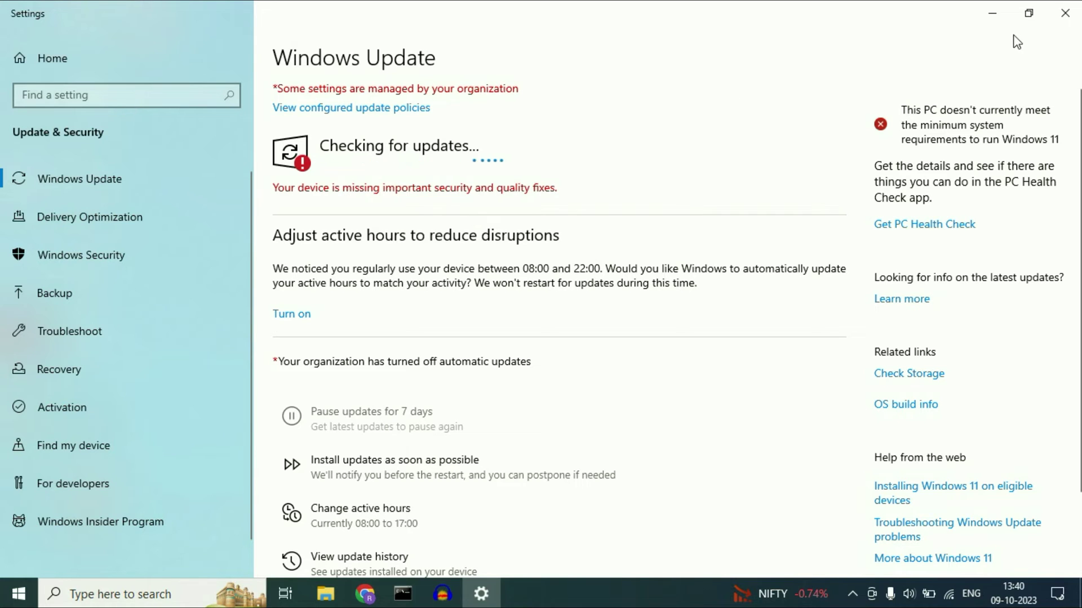
pyautogui.click(991, 17)
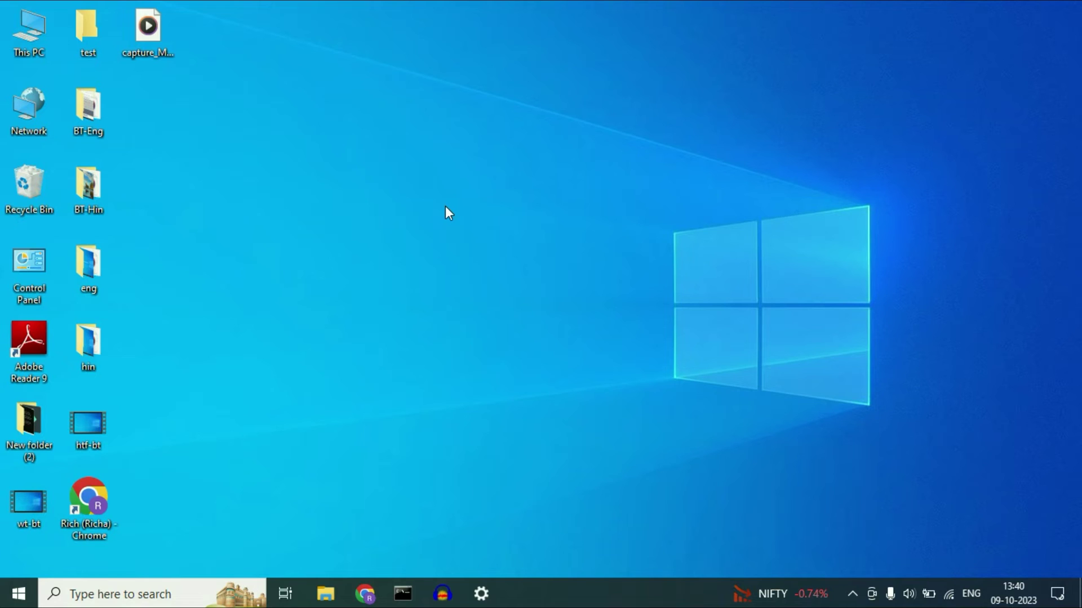
# Open Device Manager full screen to look through its device categories, then minimize it.
pyautogui.rightClick(23, 593)
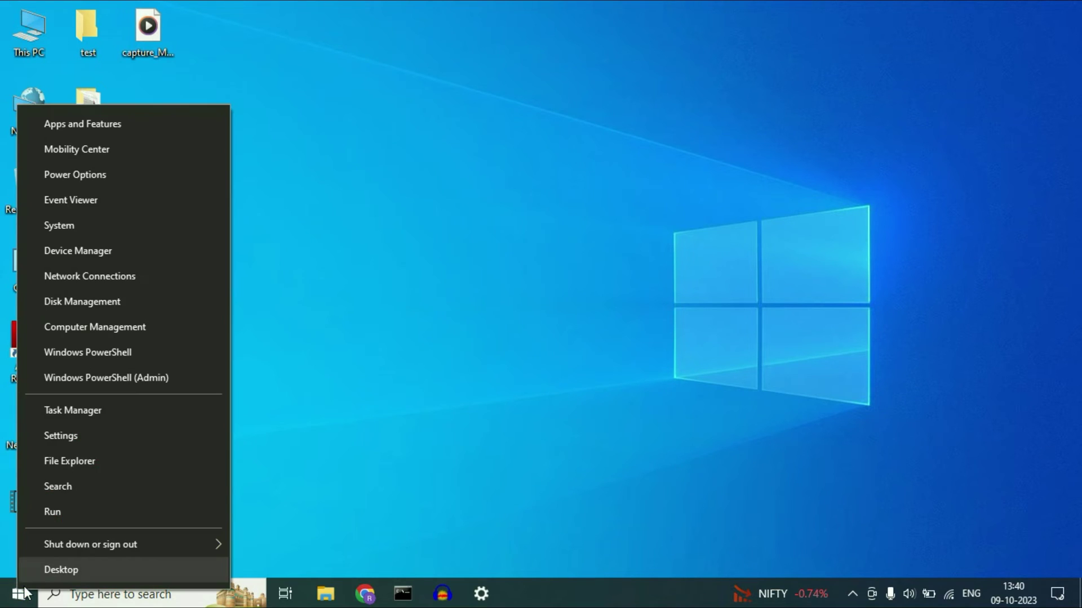
pyautogui.click(95, 254)
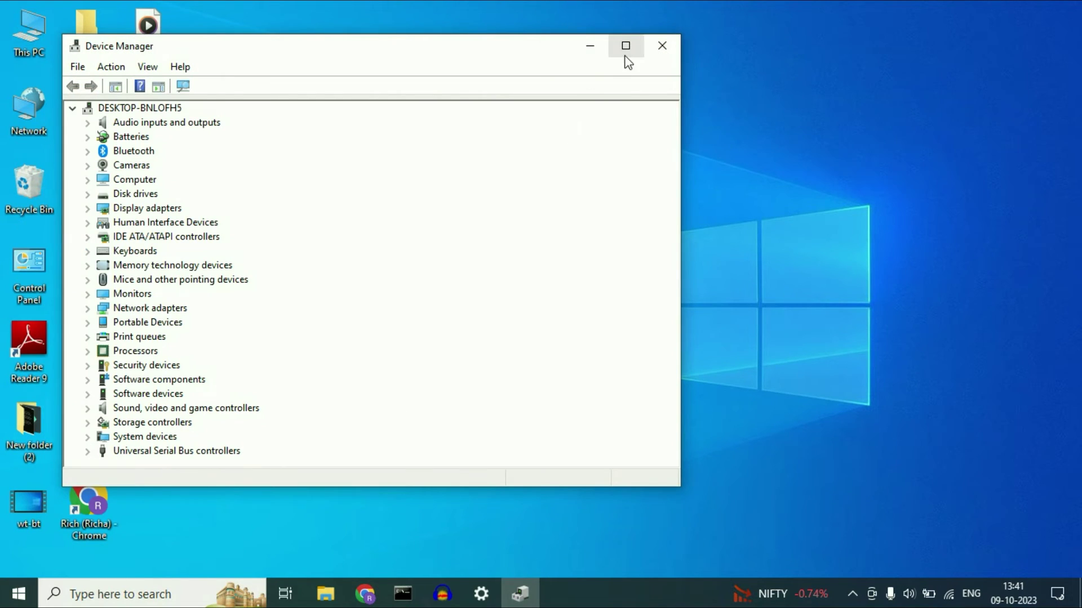
pyautogui.click(625, 46)
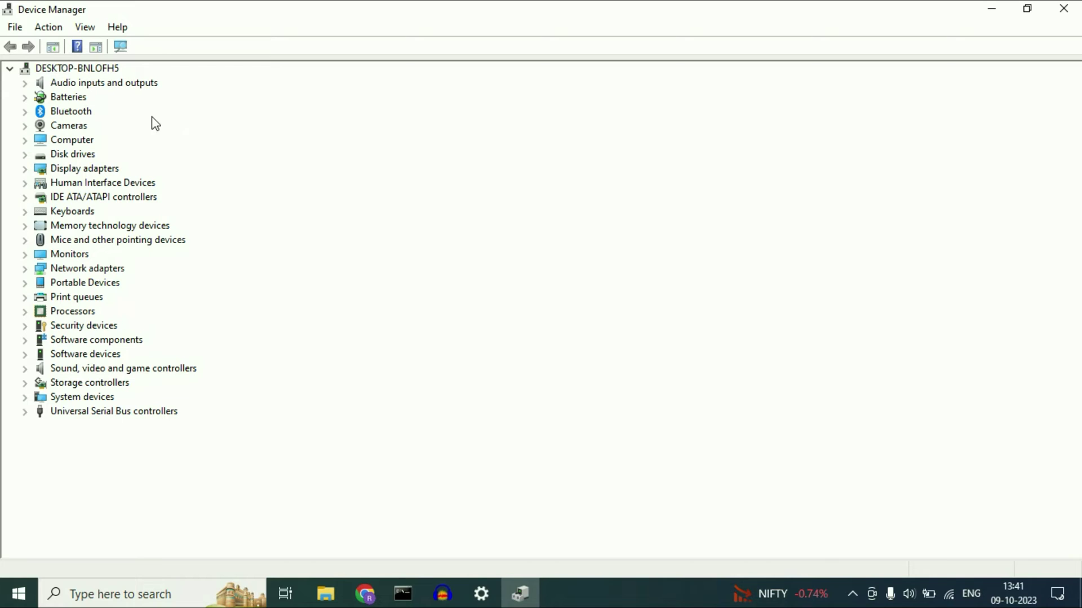
pyautogui.click(990, 15)
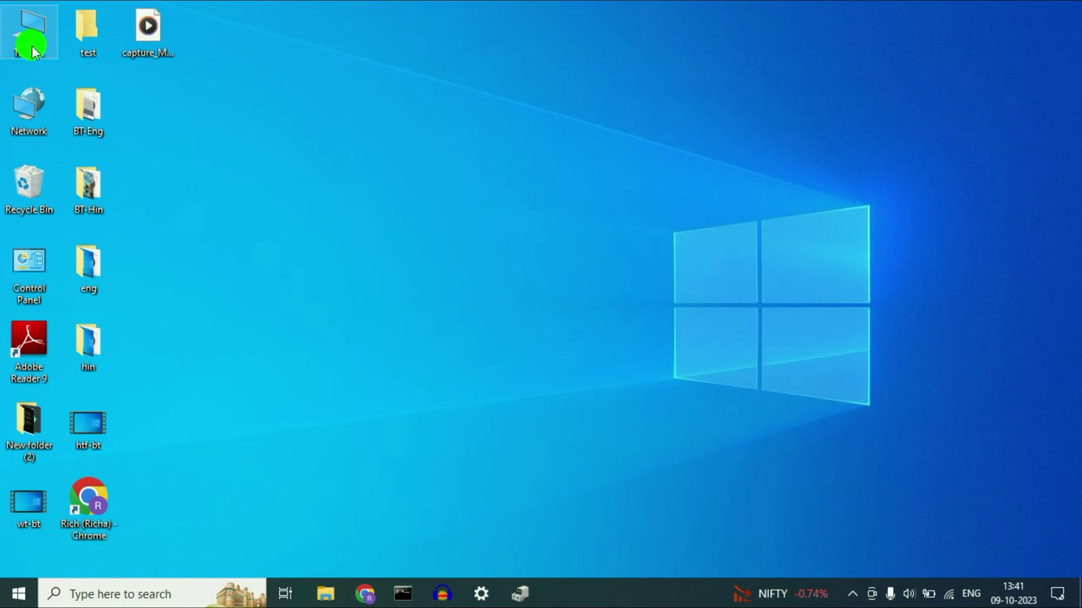
# Open the System32 folder inside the Windows folder on Local Disk (C:) in File Explorer.
pyautogui.doubleClick(29, 45)
pyautogui.doubleClick(242, 231)
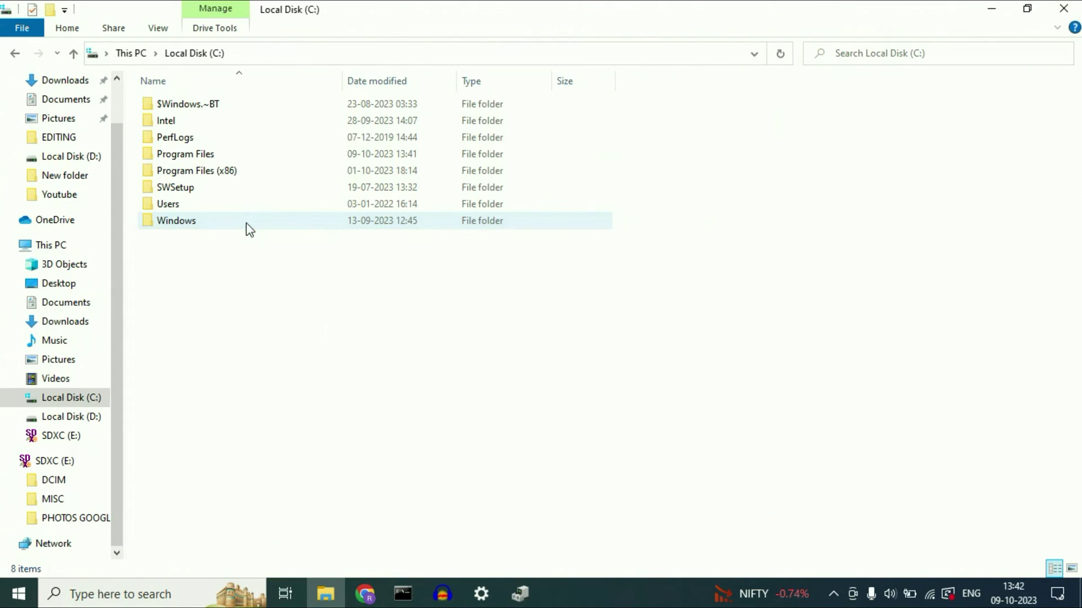
pyautogui.click(182, 219)
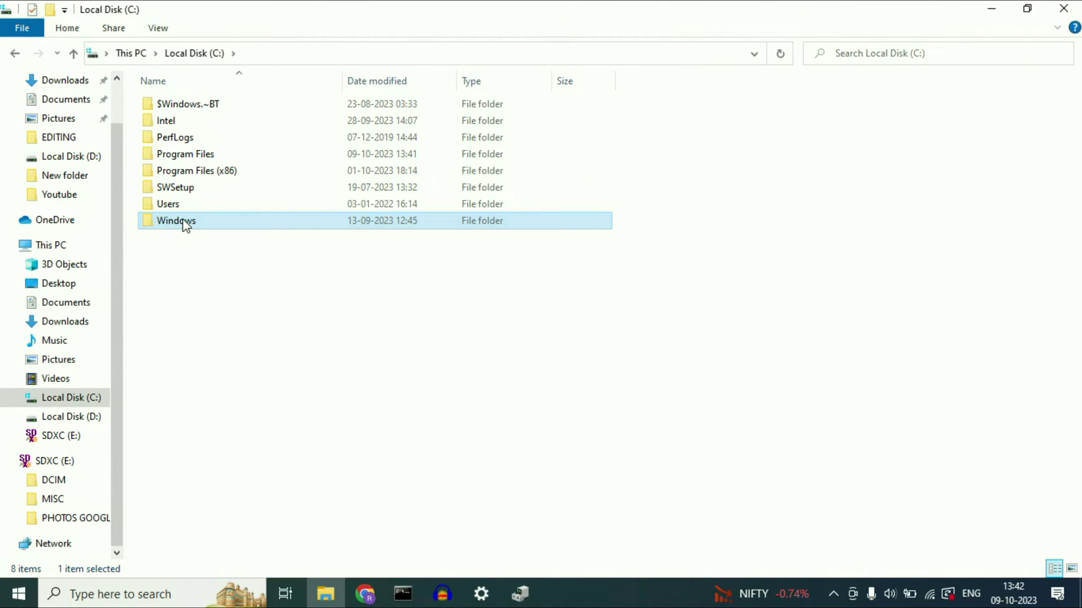
pyautogui.doubleClick(186, 222)
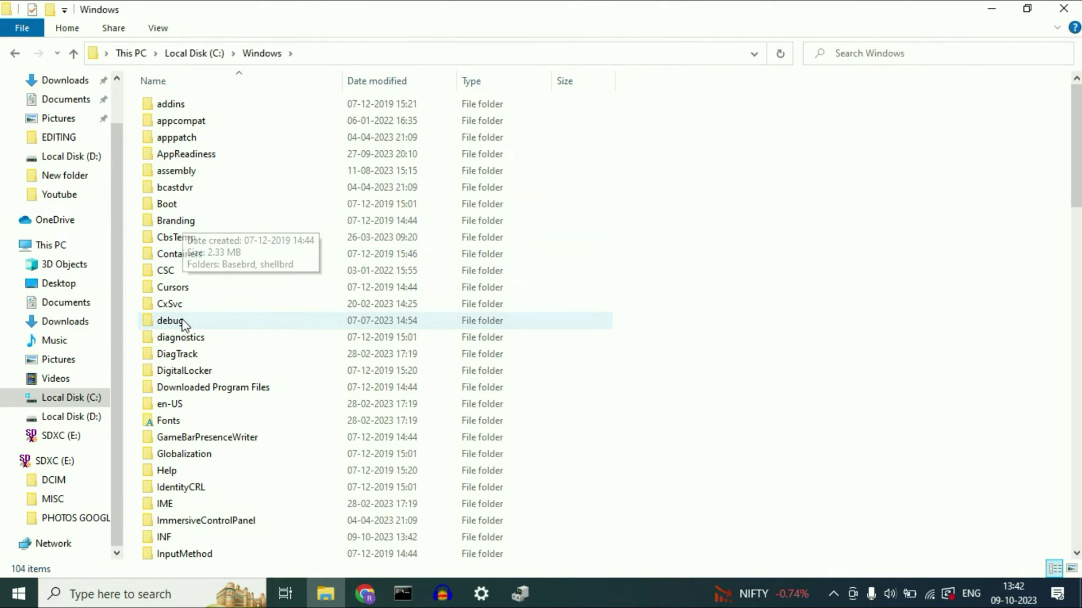
pyautogui.scroll(-2, 186, 321)
pyautogui.scroll(-9, 212, 310)
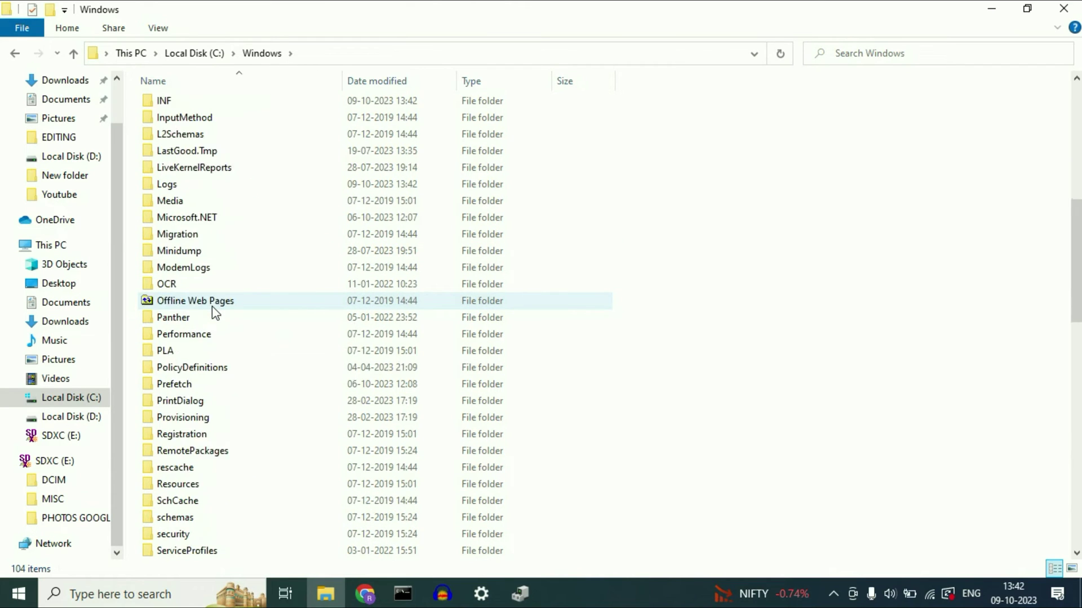
pyautogui.scroll(-5, 213, 310)
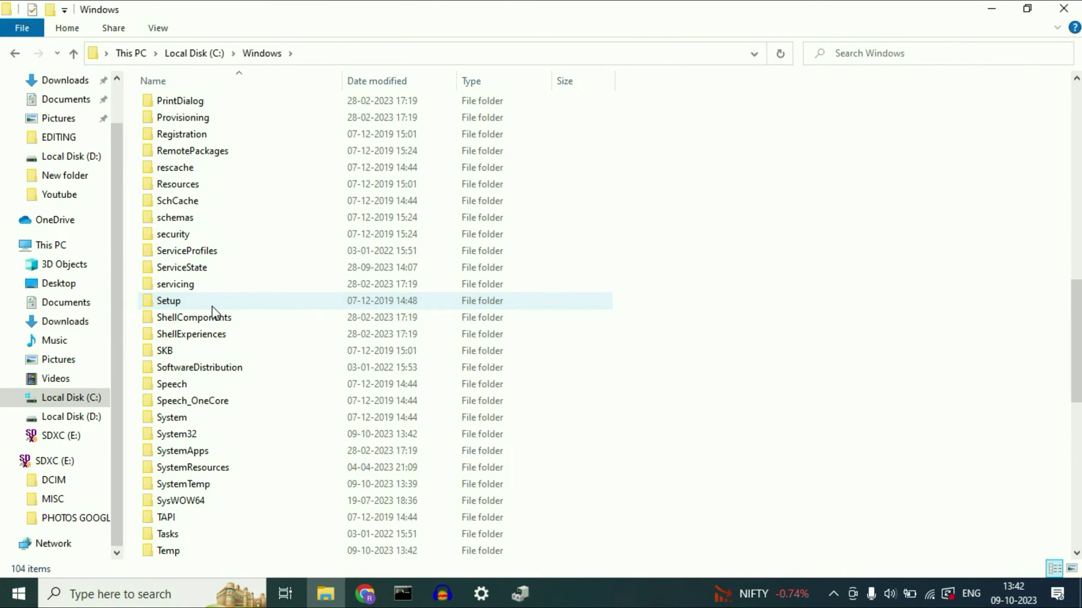
pyautogui.click(167, 385)
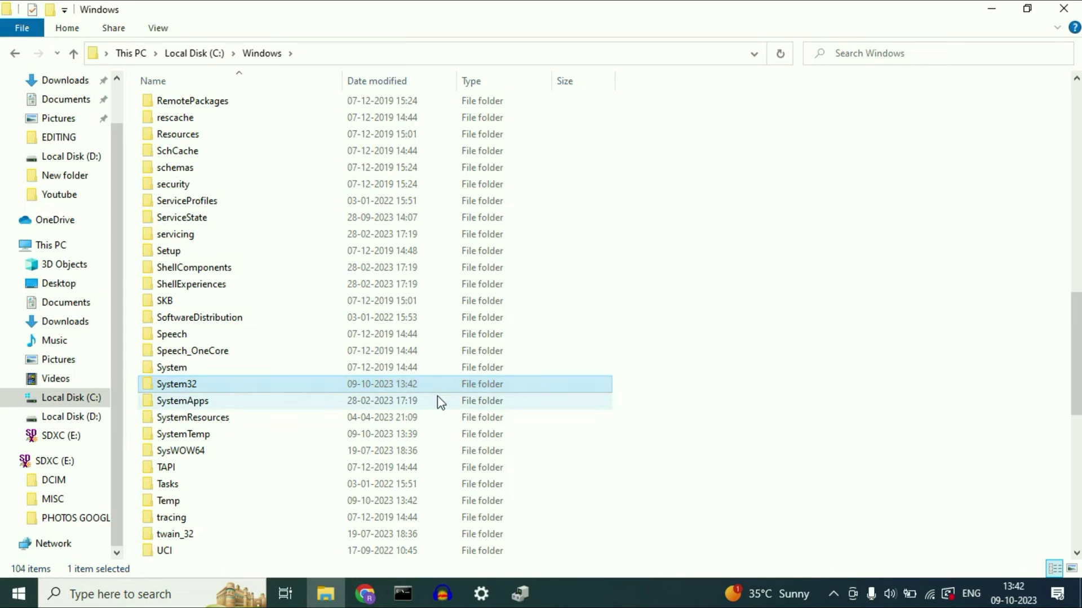
pyautogui.press('Return')
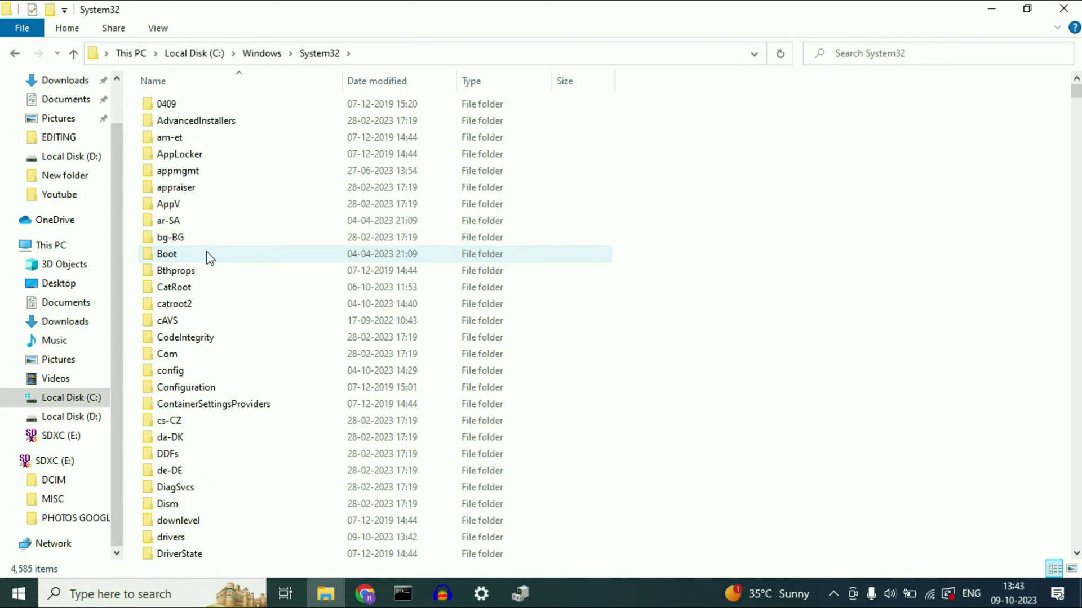
# Find the WinBioPlugIns folder in System32 and open its FaceDriver subfolder.
pyautogui.scroll(-15, 223, 253)
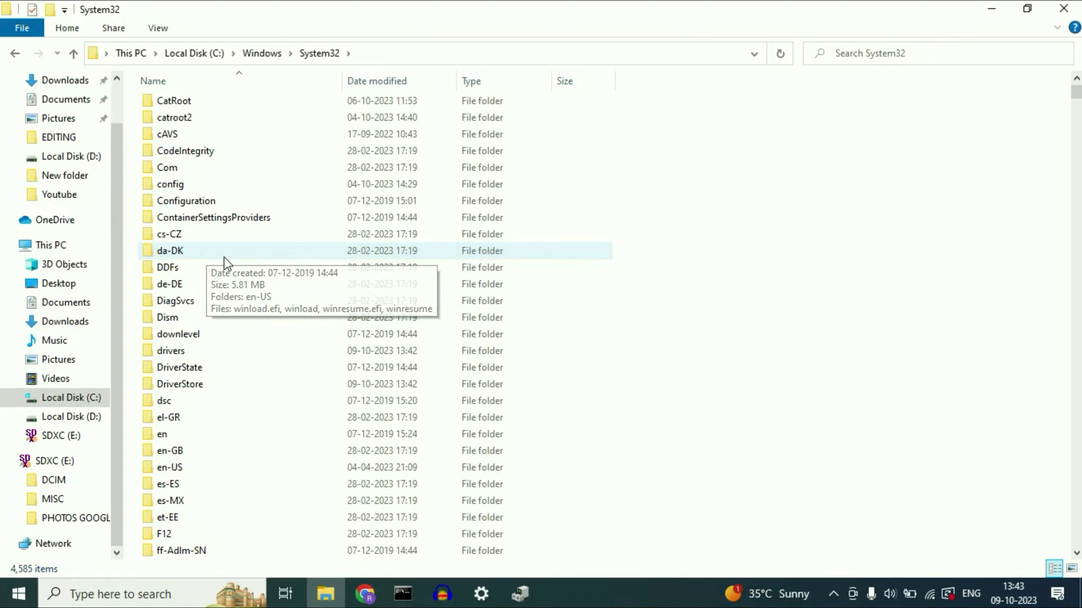
pyautogui.scroll(-20, 222, 268)
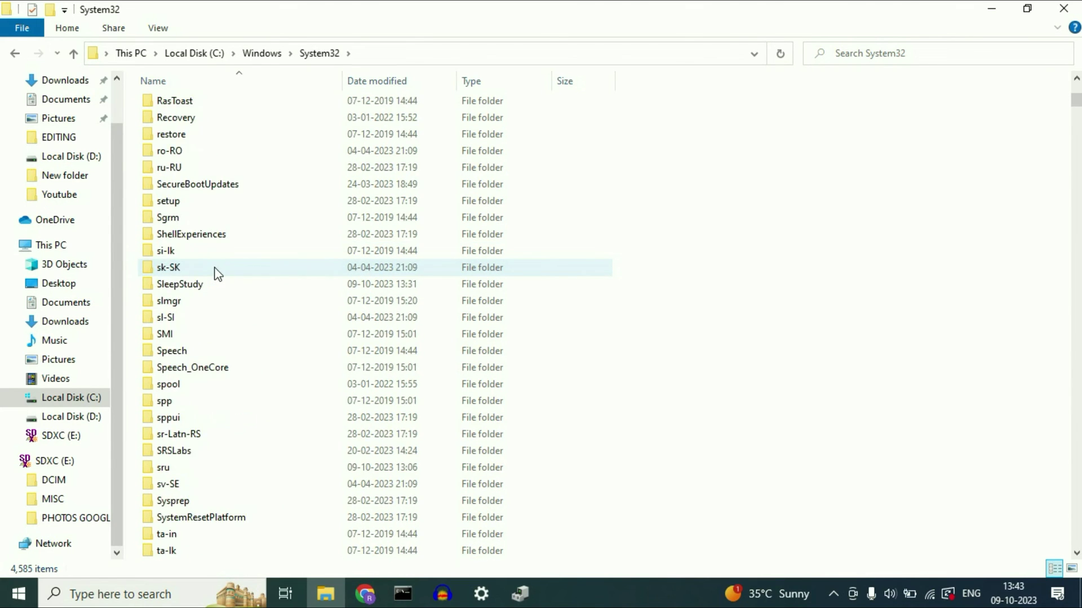
pyautogui.scroll(1, 217, 274)
pyautogui.click(195, 232)
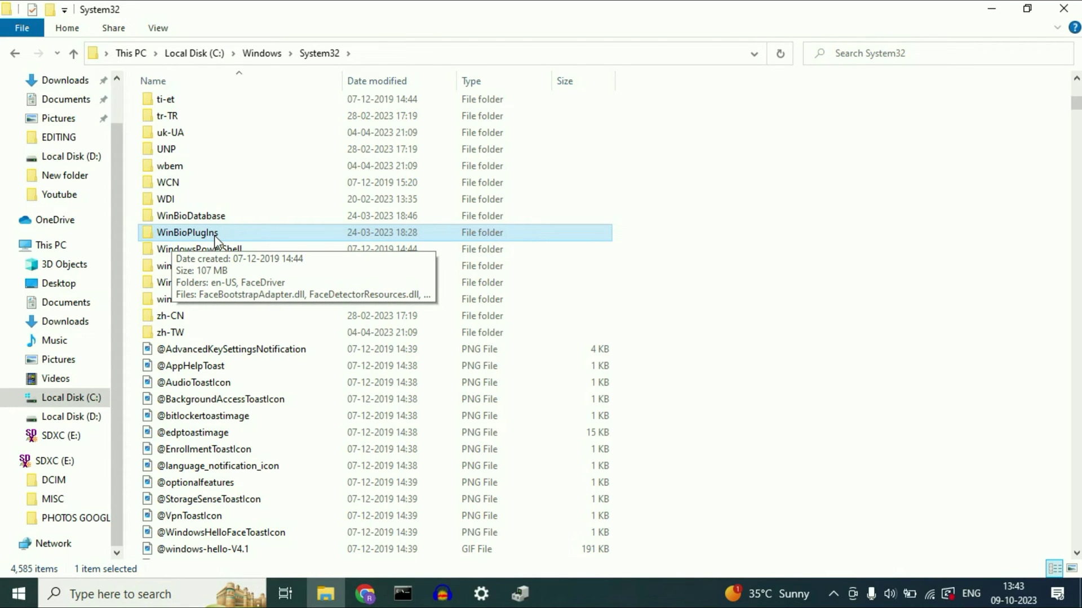
pyautogui.doubleClick(215, 237)
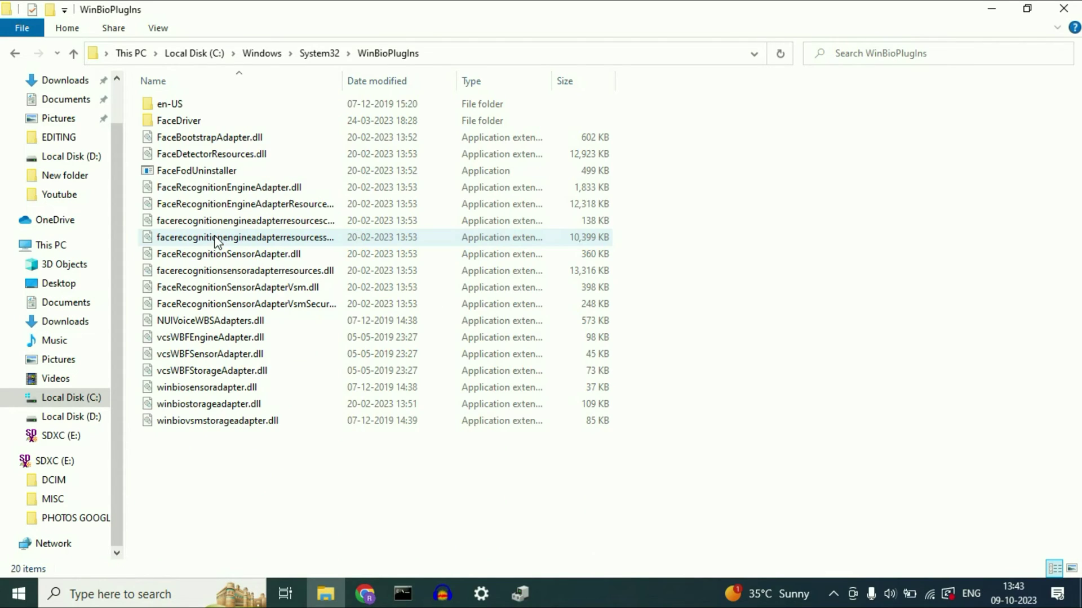
pyautogui.click(176, 119)
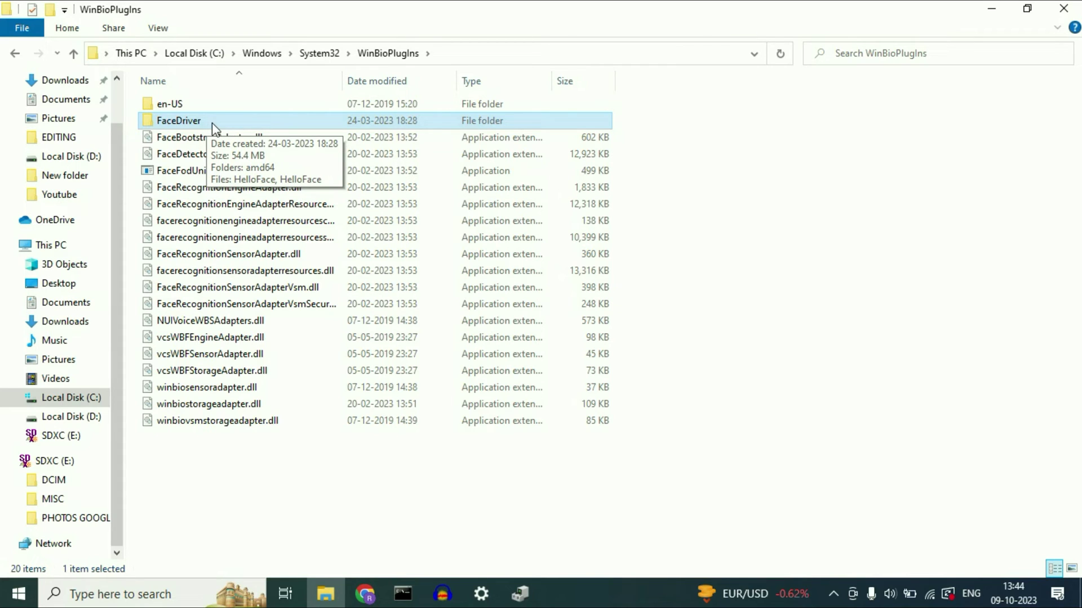
pyautogui.doubleClick(216, 127)
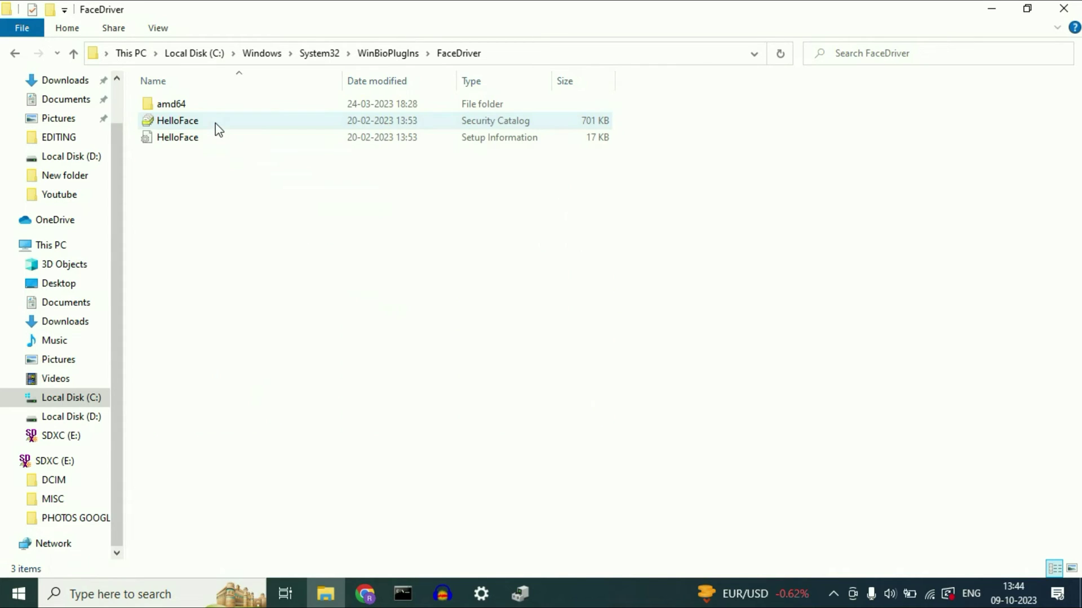
# Install the HelloFace Setup Information file from the FaceDriver folder, dismiss the completion message, and close File Explorer.
pyautogui.click(181, 141)
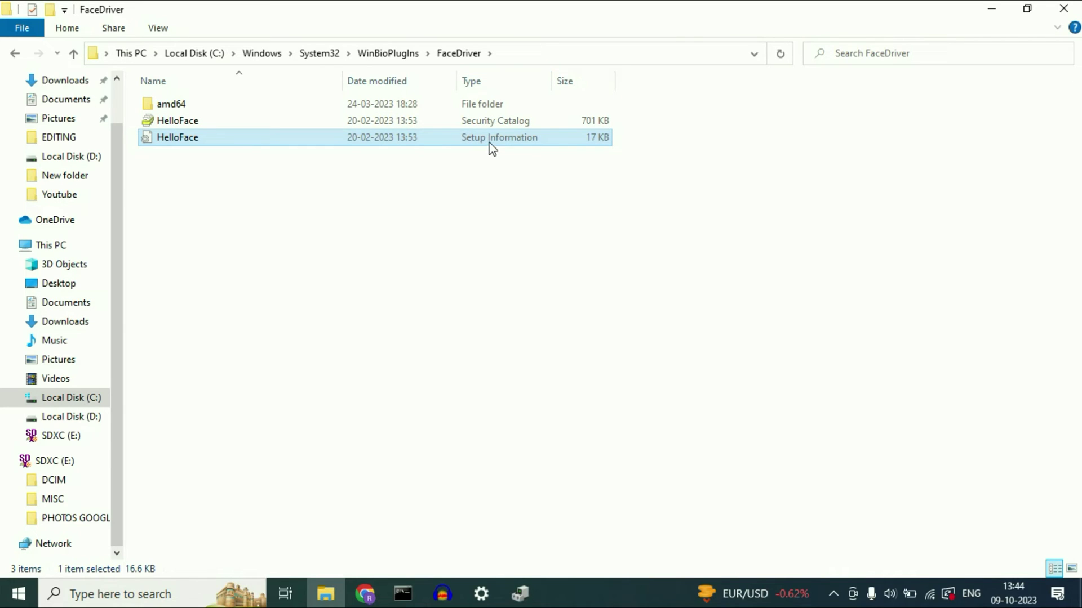
pyautogui.click(183, 138)
pyautogui.rightClick(185, 143)
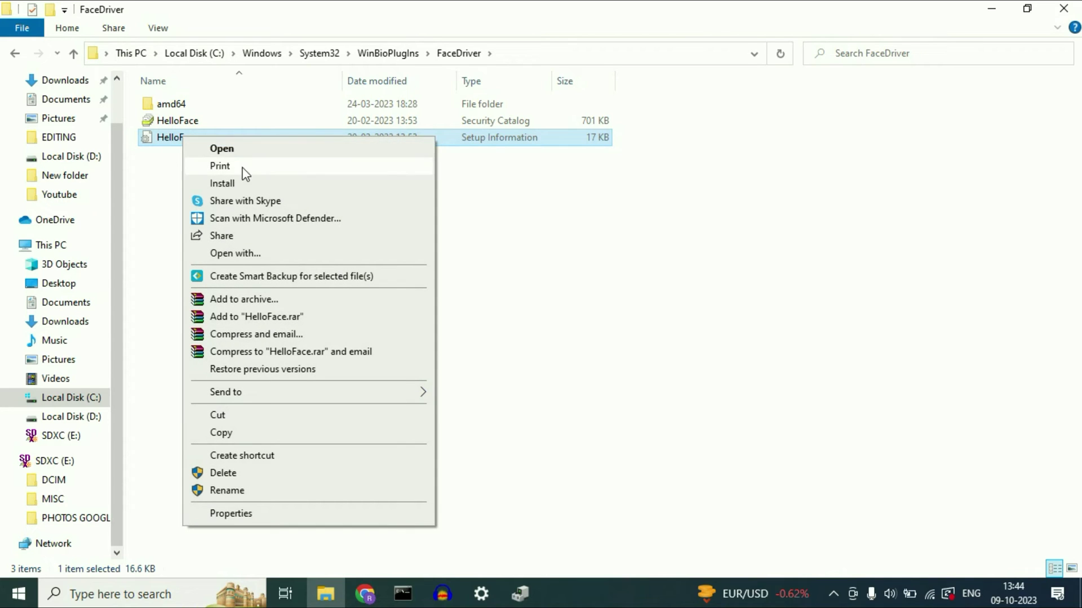
pyautogui.click(236, 185)
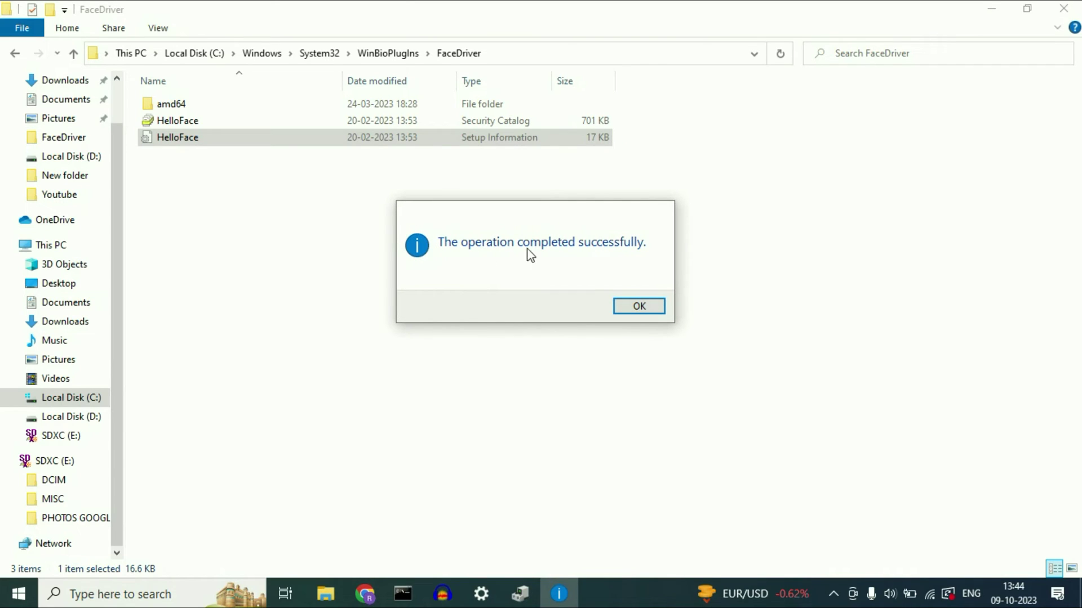
pyautogui.click(642, 308)
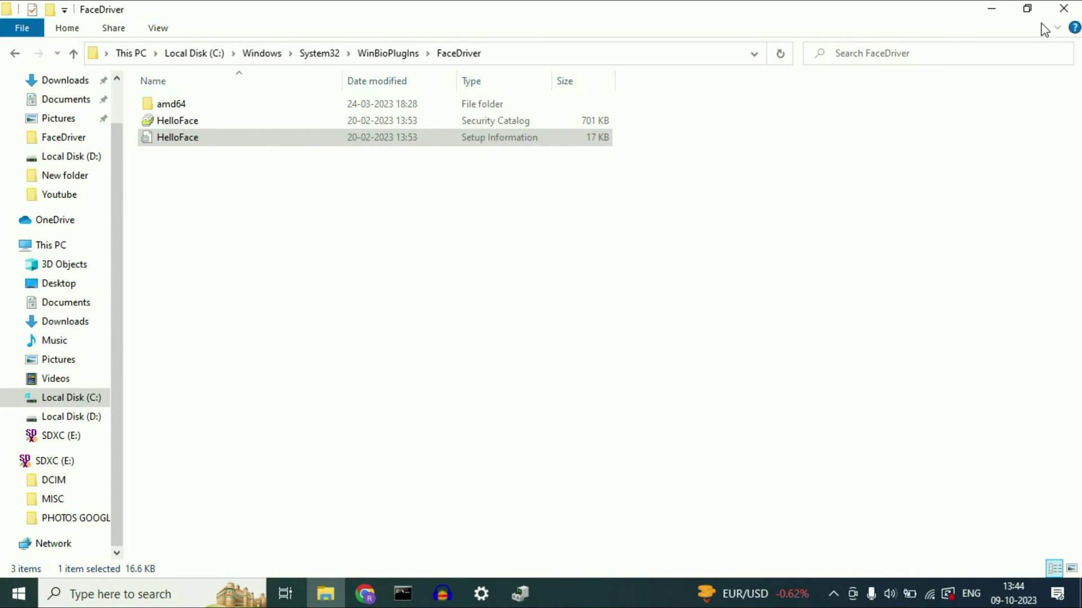
pyautogui.click(1063, 8)
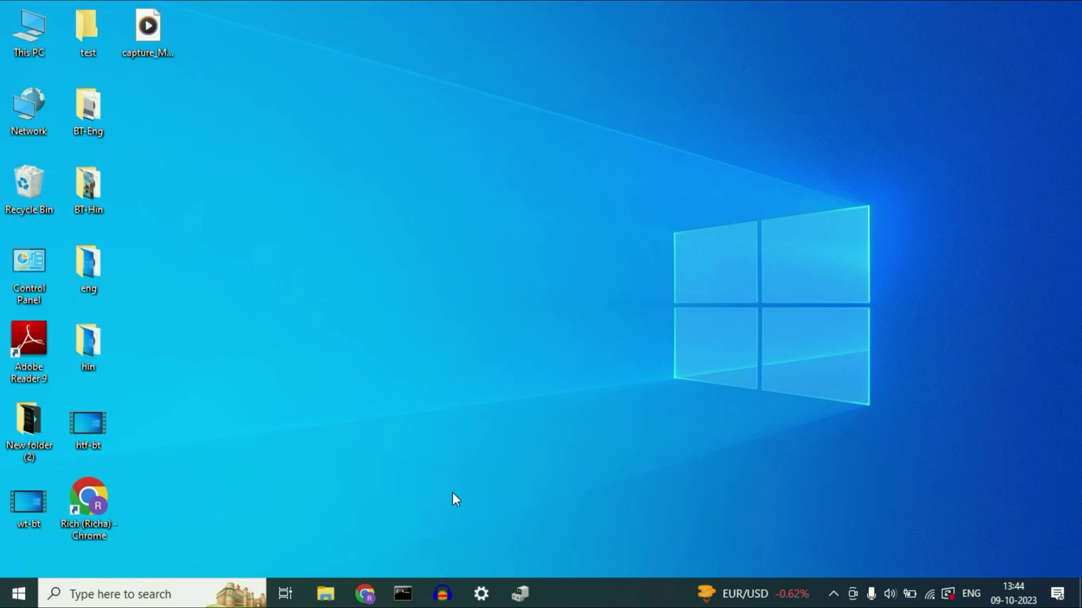
# Scan for hardware changes in Device Manager and expand the Biometric devices category.
pyautogui.click(520, 594)
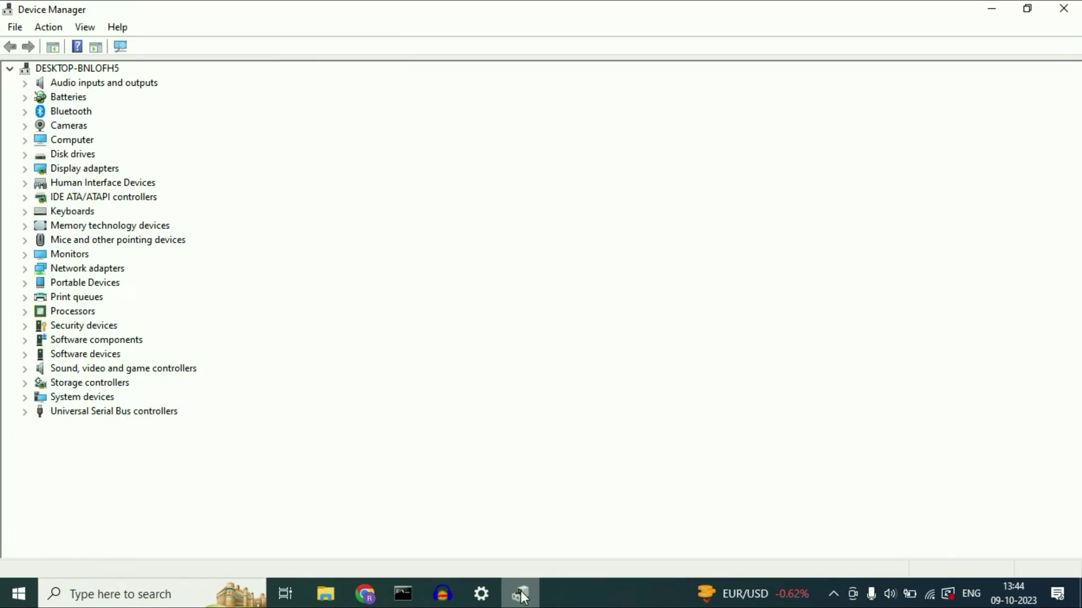
pyautogui.click(124, 49)
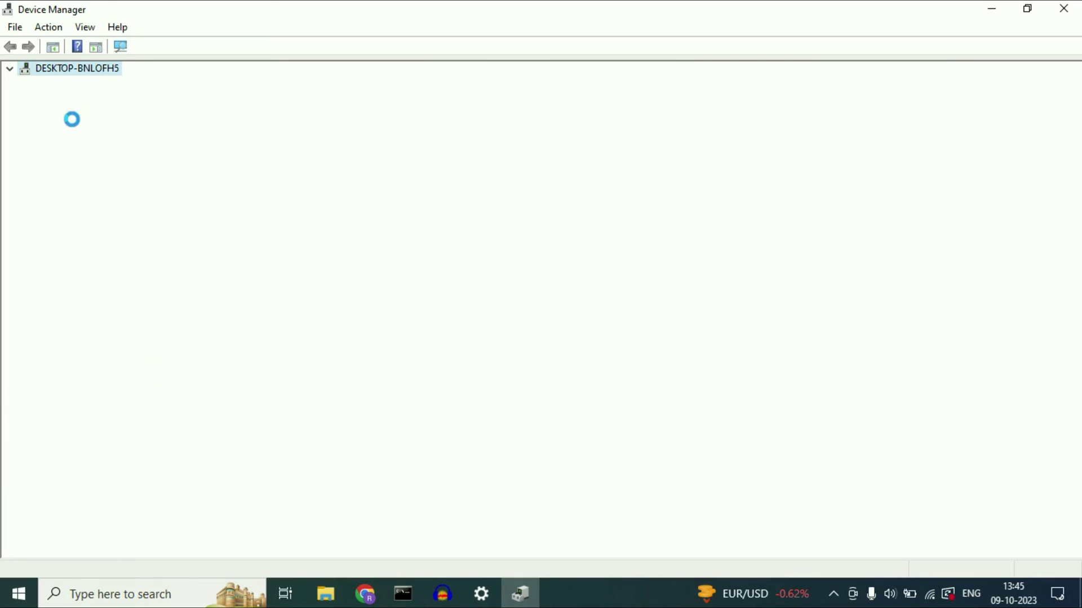
pyautogui.click(101, 116)
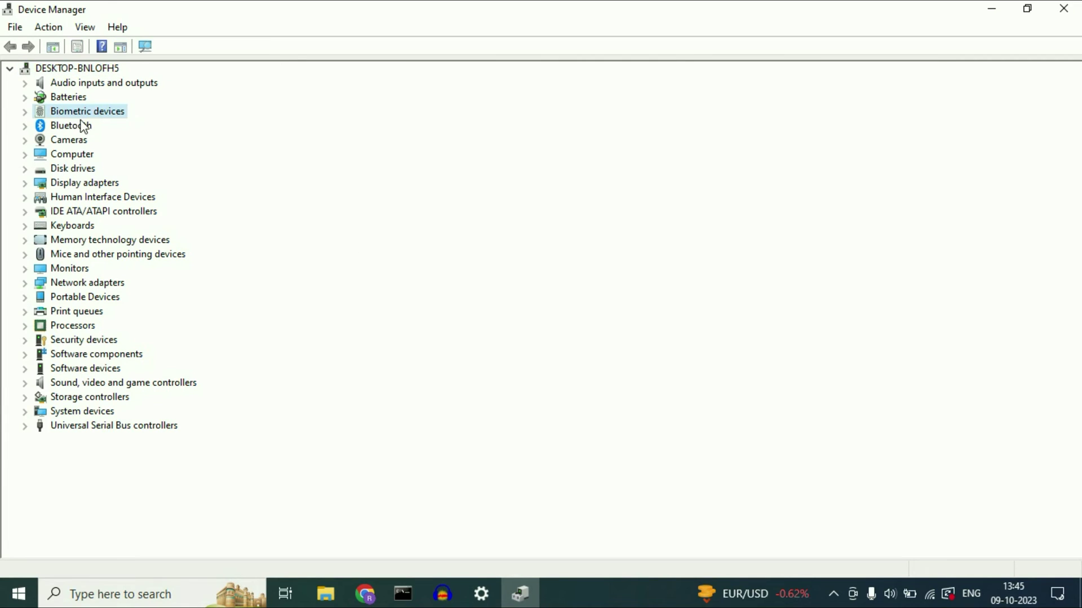
pyautogui.click(24, 112)
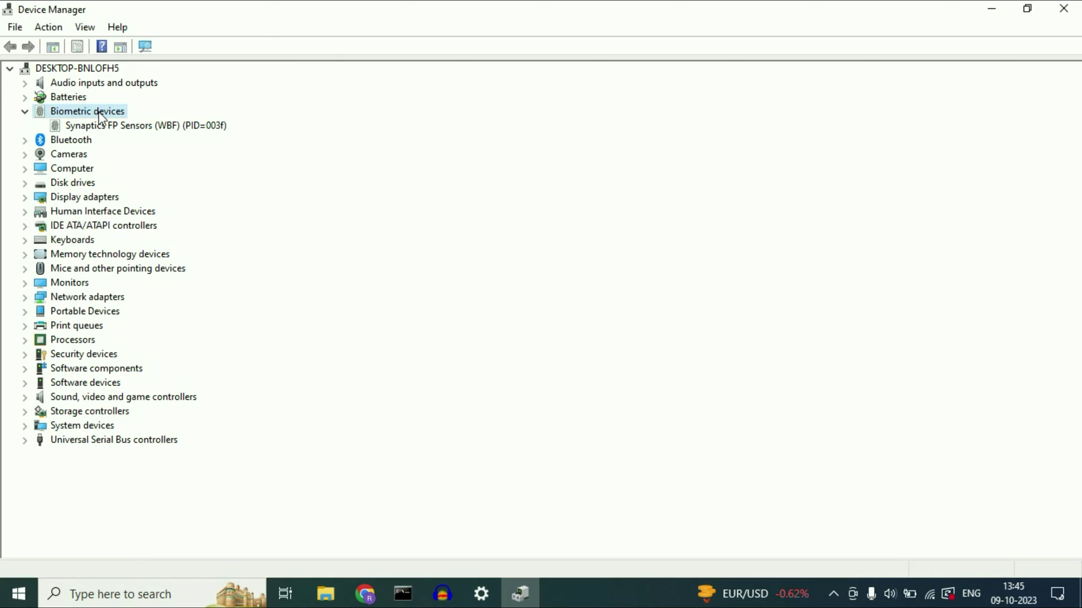
# Run an automatic driver update search for the Synaptics FP Sensors device and close the update wizard.
pyautogui.click(144, 129)
pyautogui.rightClick(152, 128)
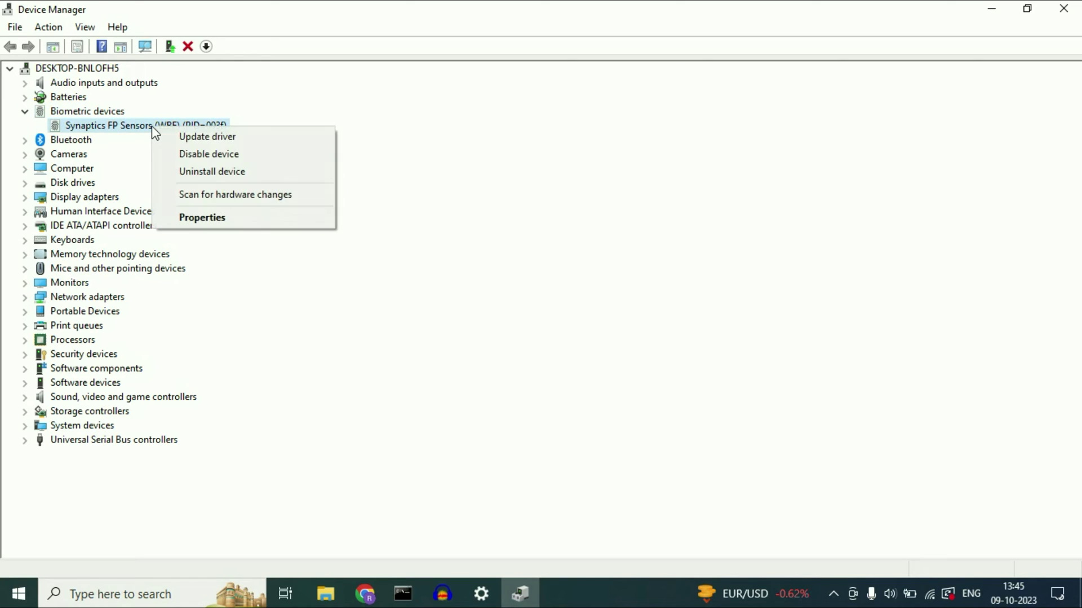
pyautogui.click(223, 139)
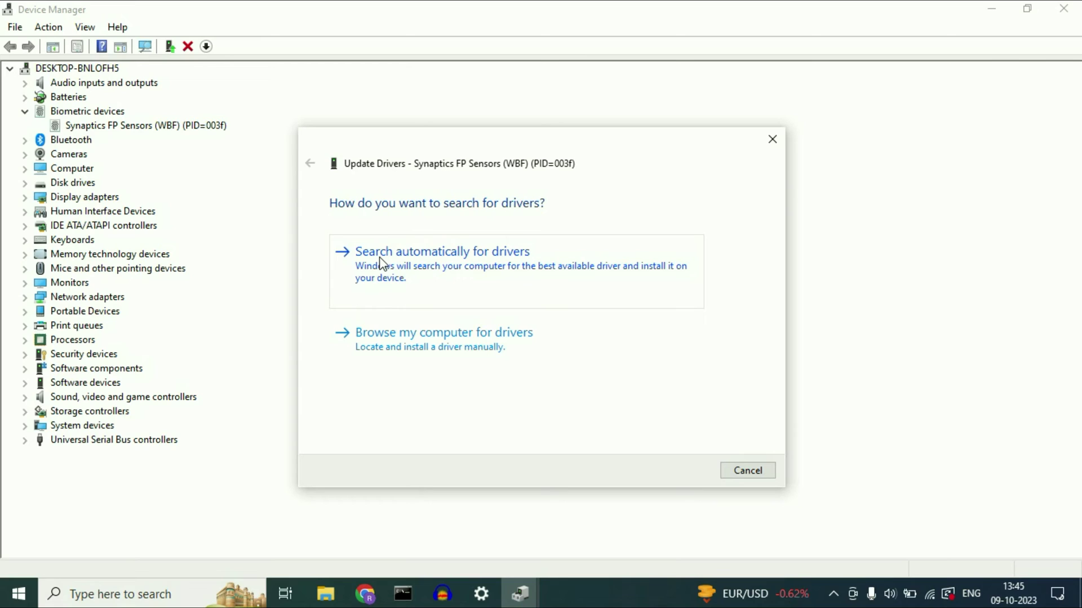
pyautogui.click(476, 267)
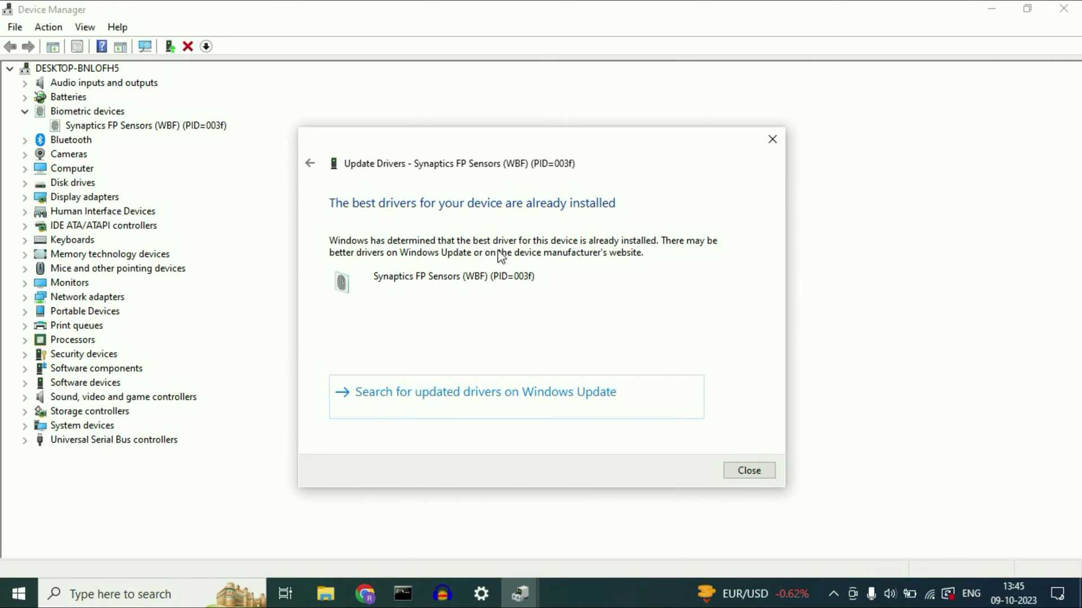
pyautogui.click(759, 471)
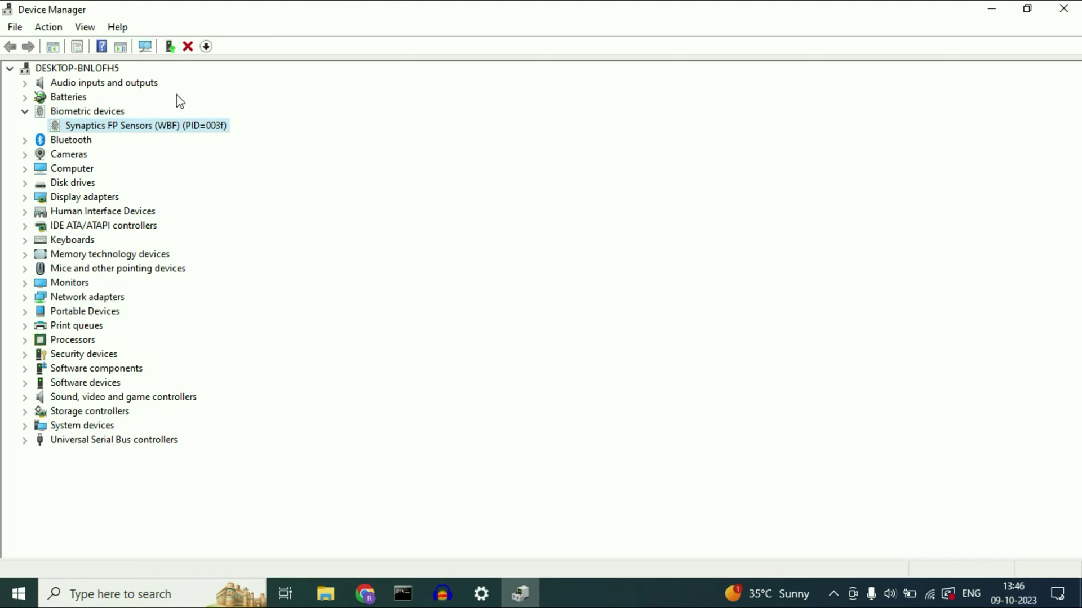
# Uninstall the Synaptics FP Sensors device without deleting its driver software, and close Device Manager.
pyautogui.rightClick(120, 130)
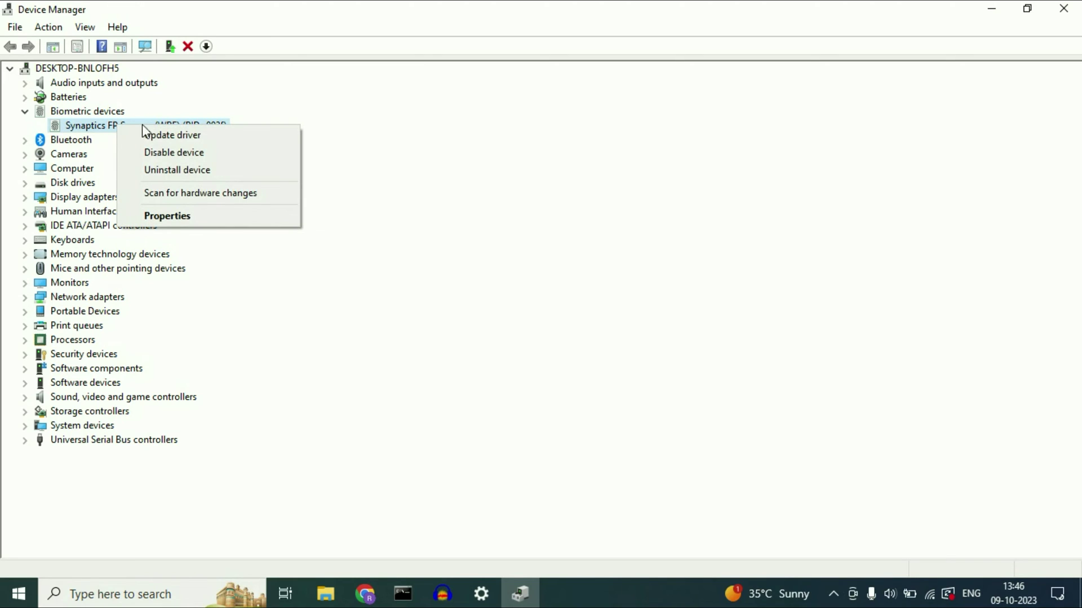
pyautogui.click(185, 171)
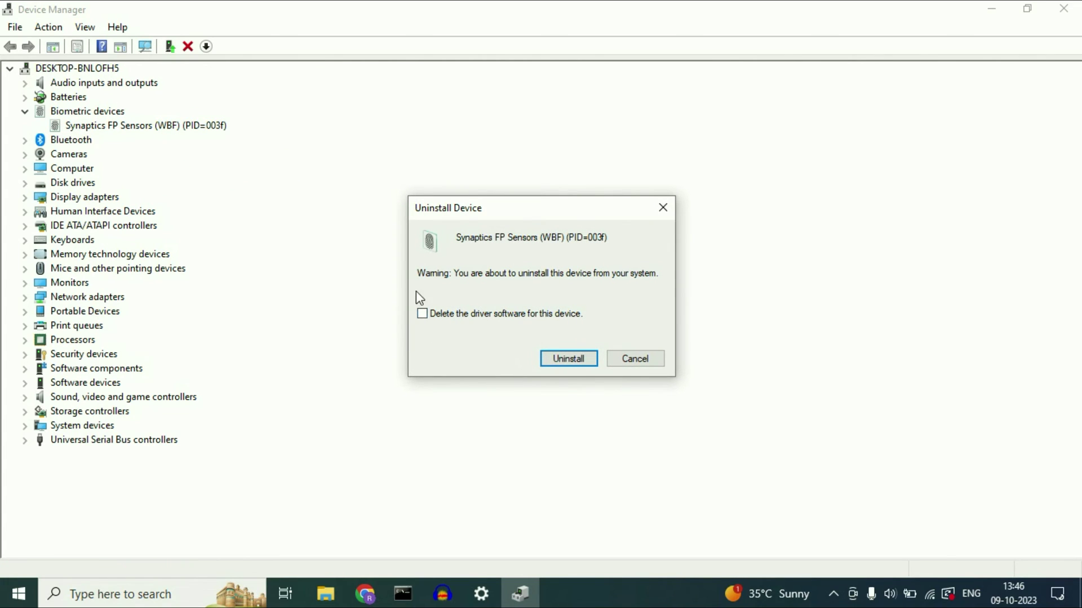
pyautogui.click(570, 359)
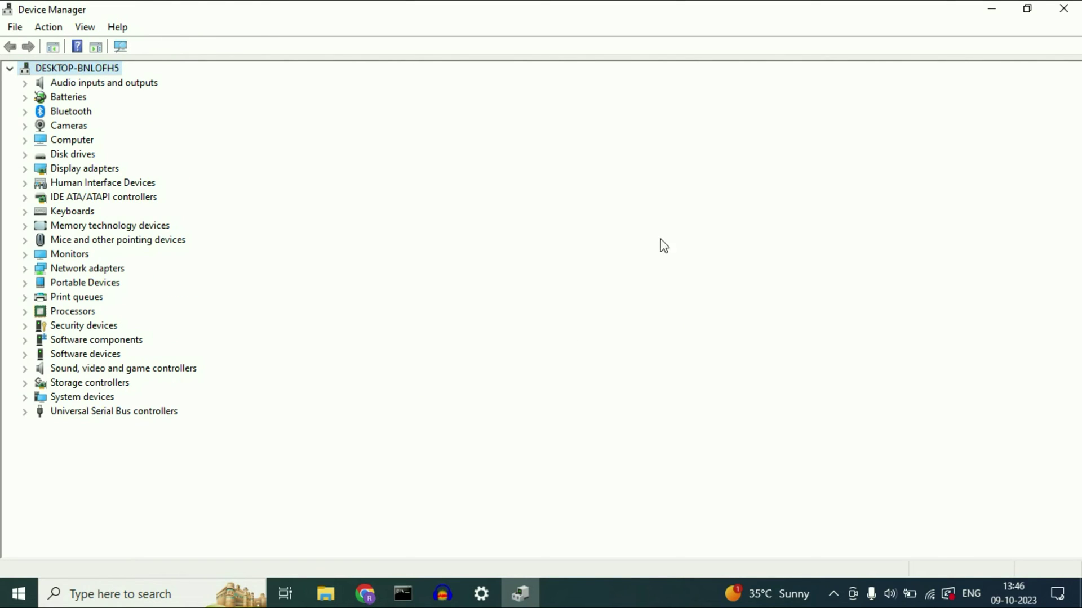
pyautogui.click(1064, 9)
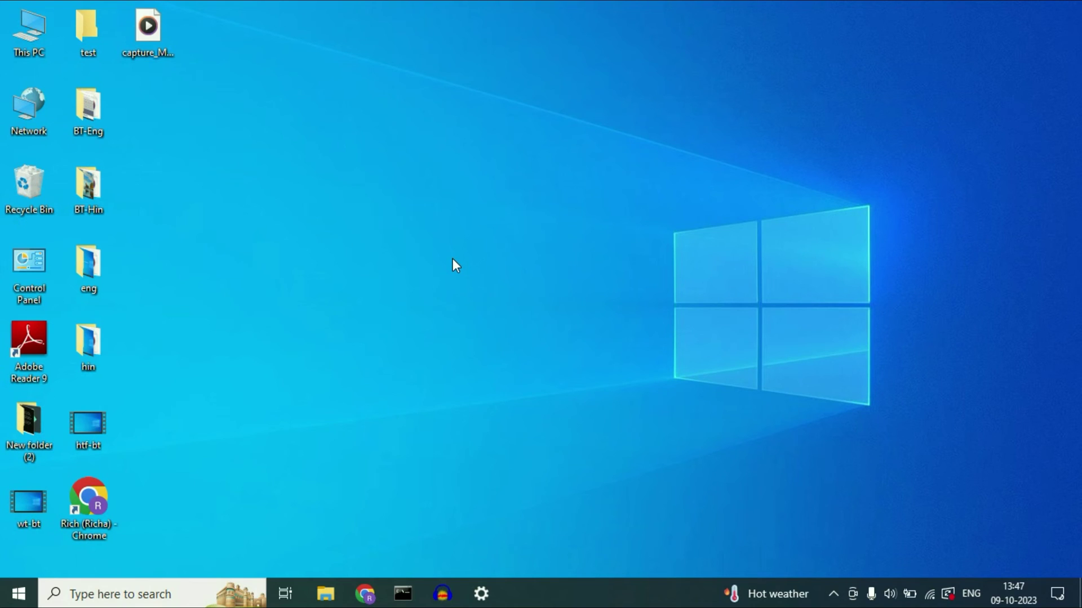
# Switch to Chrome, search Google for "hp driver download", and open the Official HP Drivers and Software Download result.
pyautogui.click(365, 594)
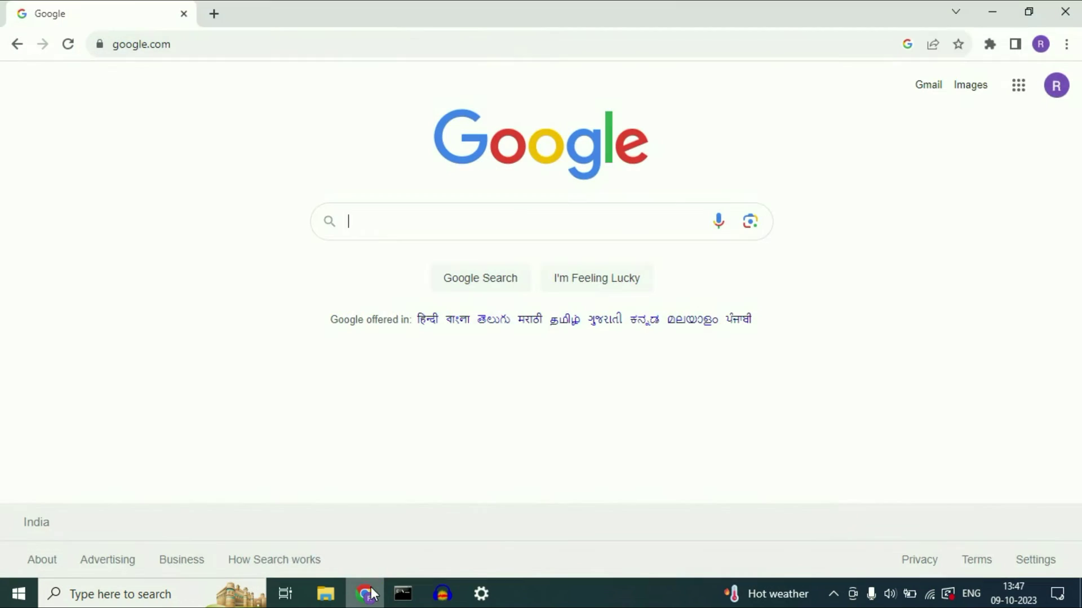
pyautogui.click(449, 224)
pyautogui.write('h')
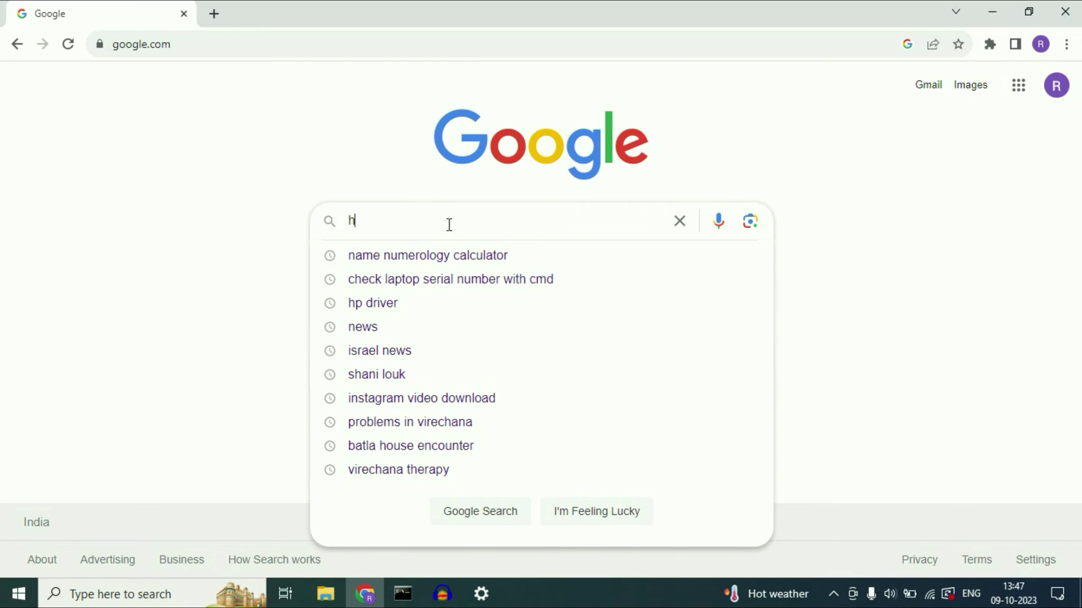
pyautogui.write('p dr')
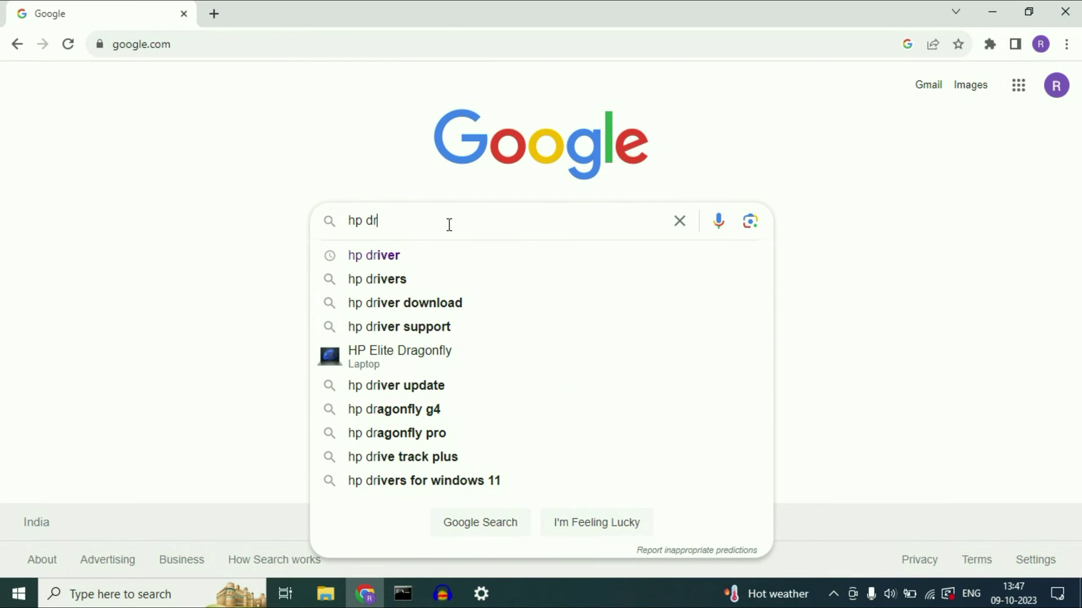
pyautogui.click(415, 310)
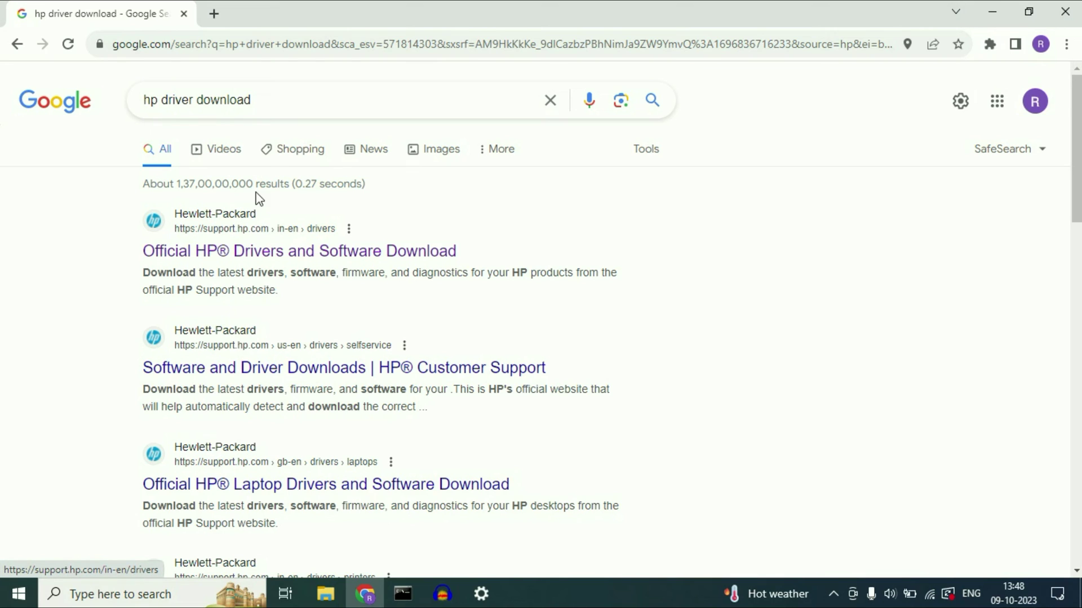
pyautogui.click(204, 256)
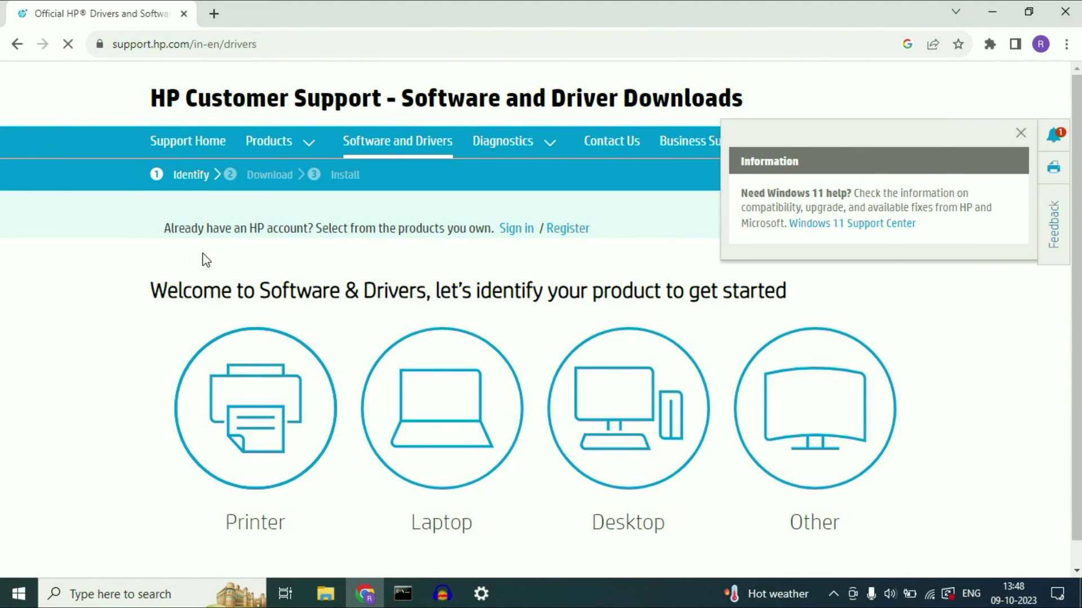
# Choose Laptop as the product type on the HP support site and submit the laptop's serial number.
pyautogui.scroll(-1, 429, 370)
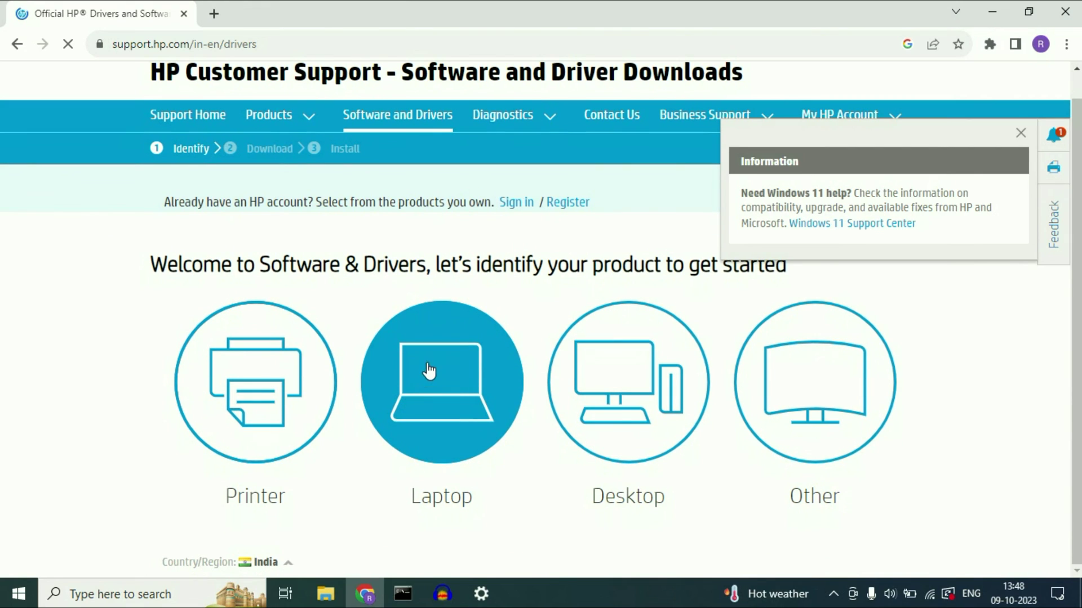
pyautogui.click(442, 371)
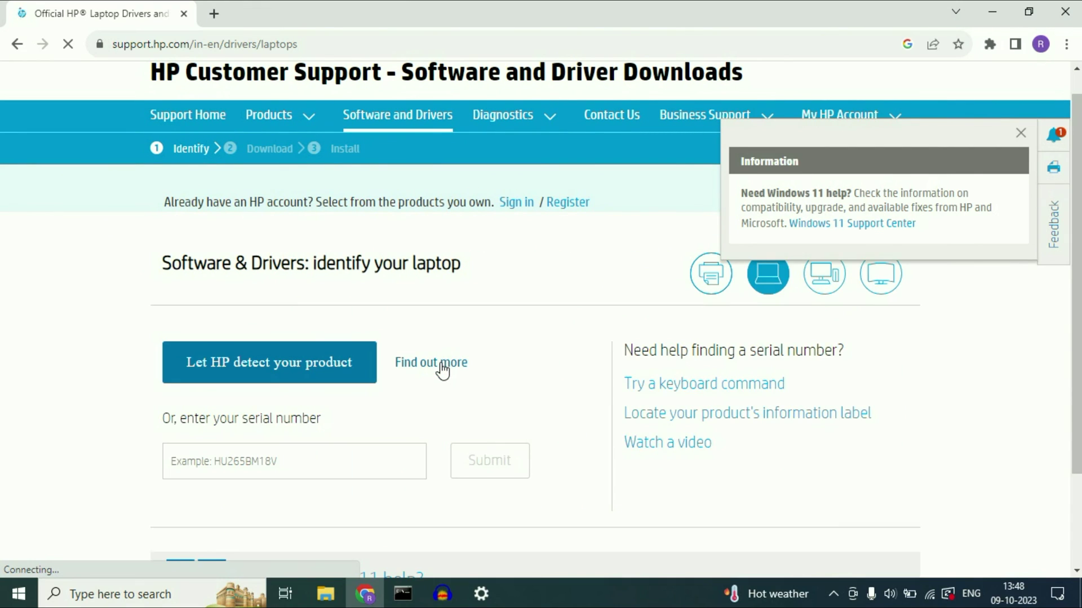
pyautogui.scroll(-1, 442, 370)
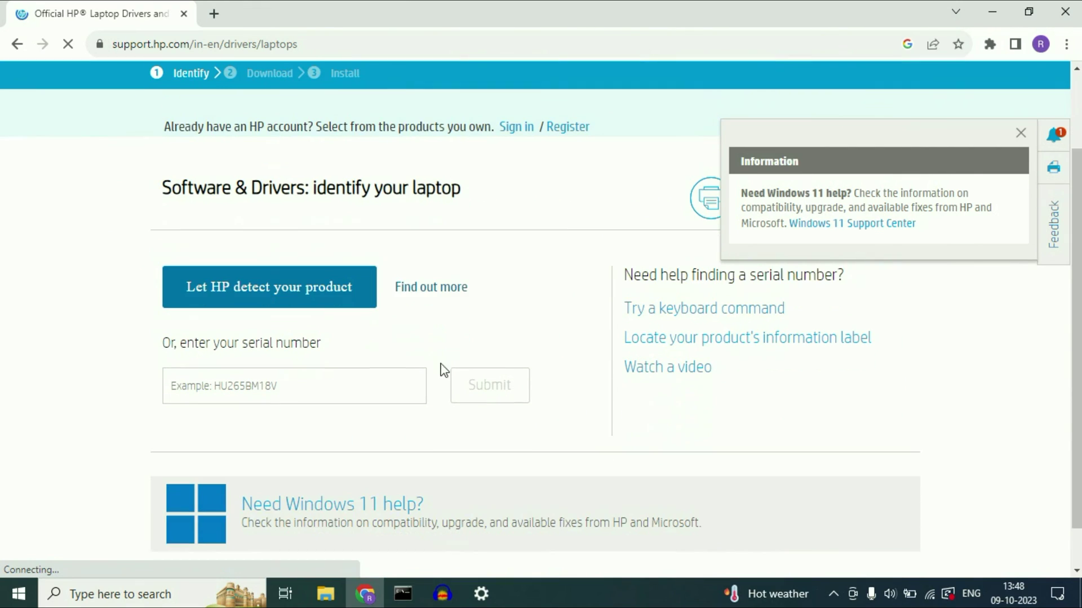
pyautogui.click(253, 385)
pyautogui.hotkey('ctrl', 'v')
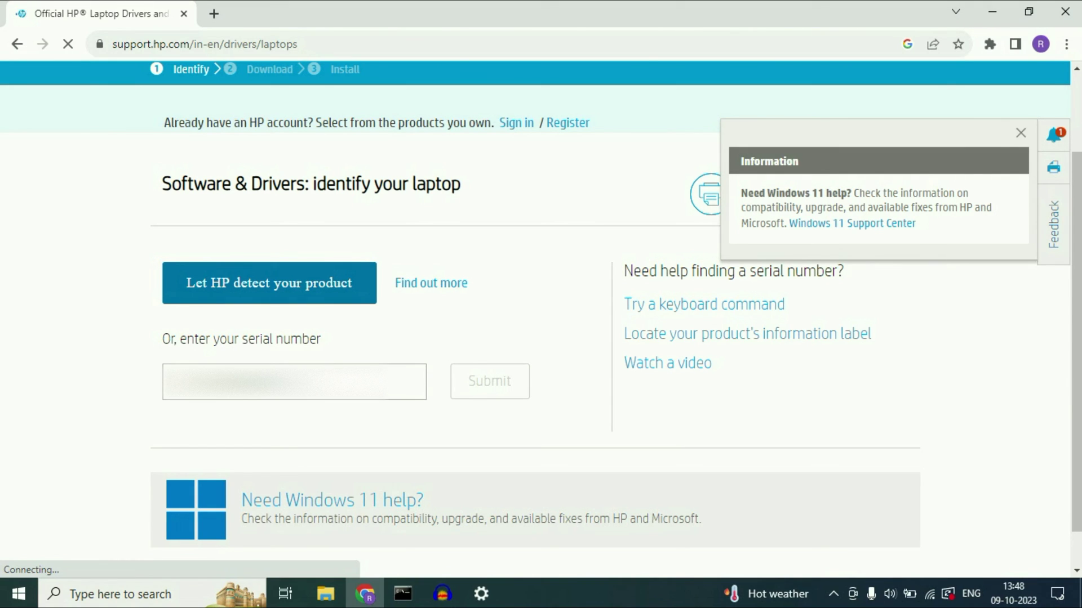
pyautogui.click(520, 383)
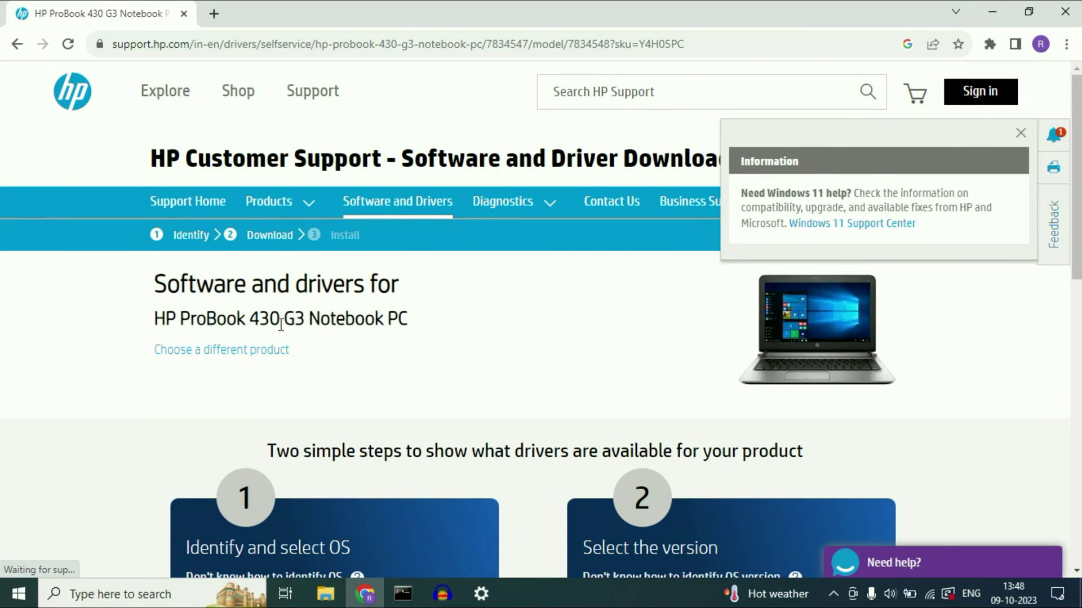
# Select Windows 10 as the operating system and Windows 10 (64-bit) as its version, and submit the selection.
pyautogui.scroll(-4, 570, 308)
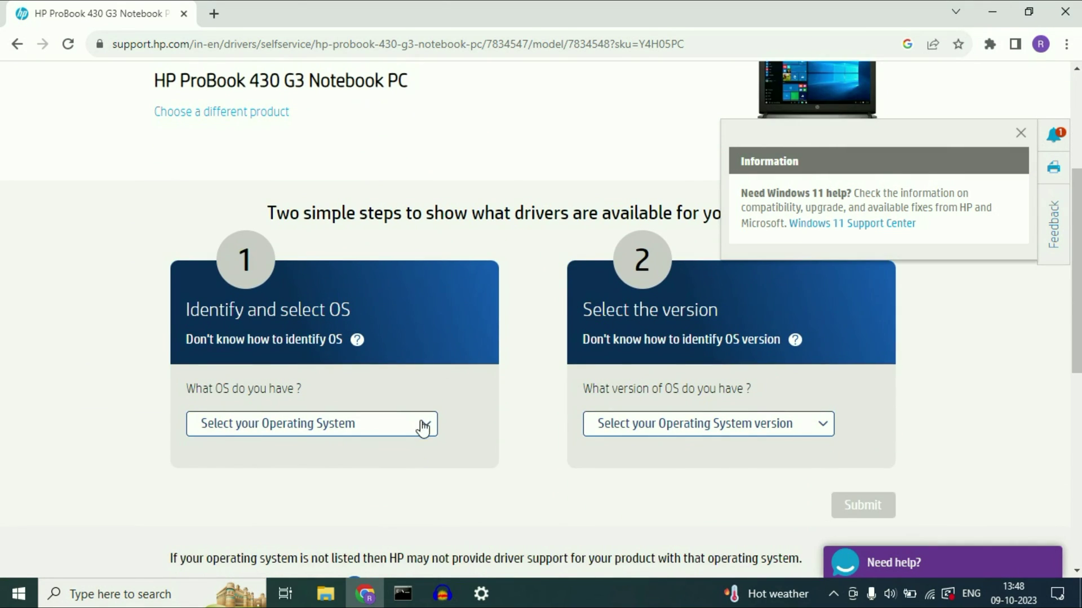
pyautogui.scroll(-1, 424, 428)
pyautogui.click(426, 345)
pyautogui.click(281, 439)
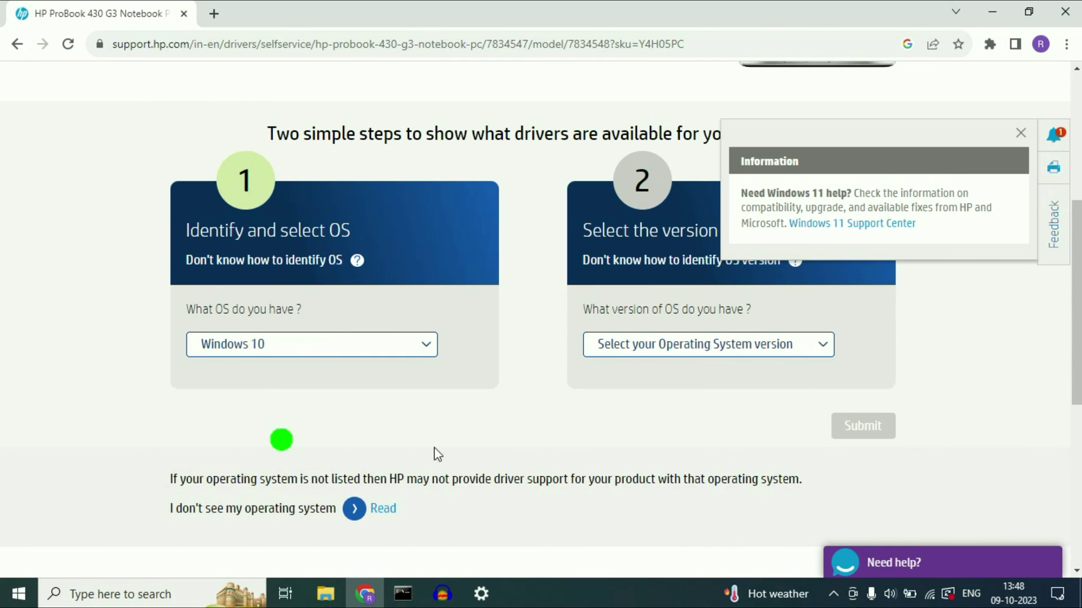
pyautogui.click(822, 345)
pyautogui.click(708, 381)
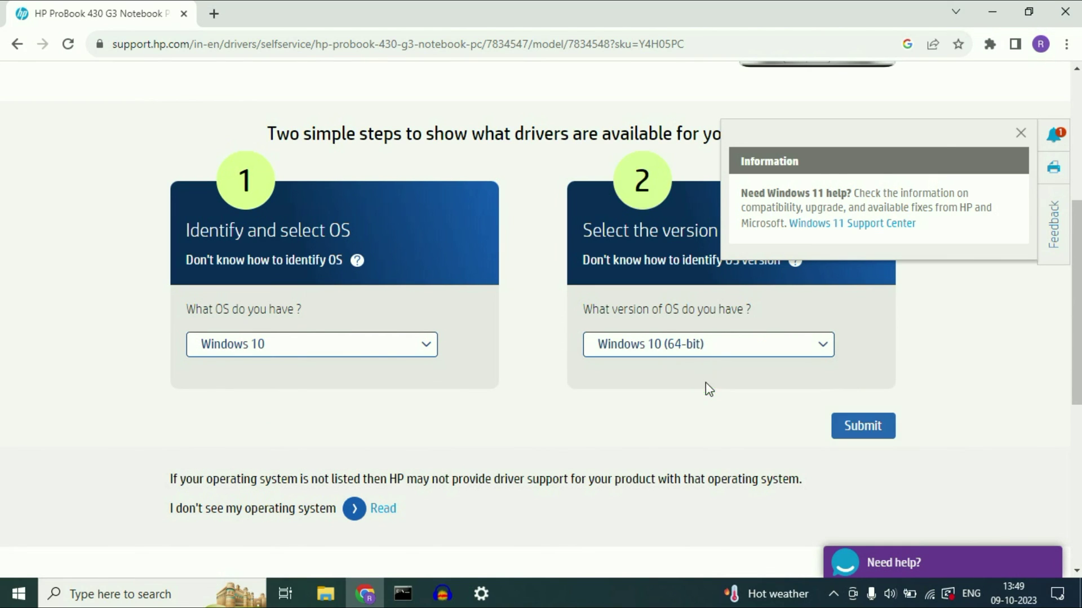
pyautogui.click(842, 425)
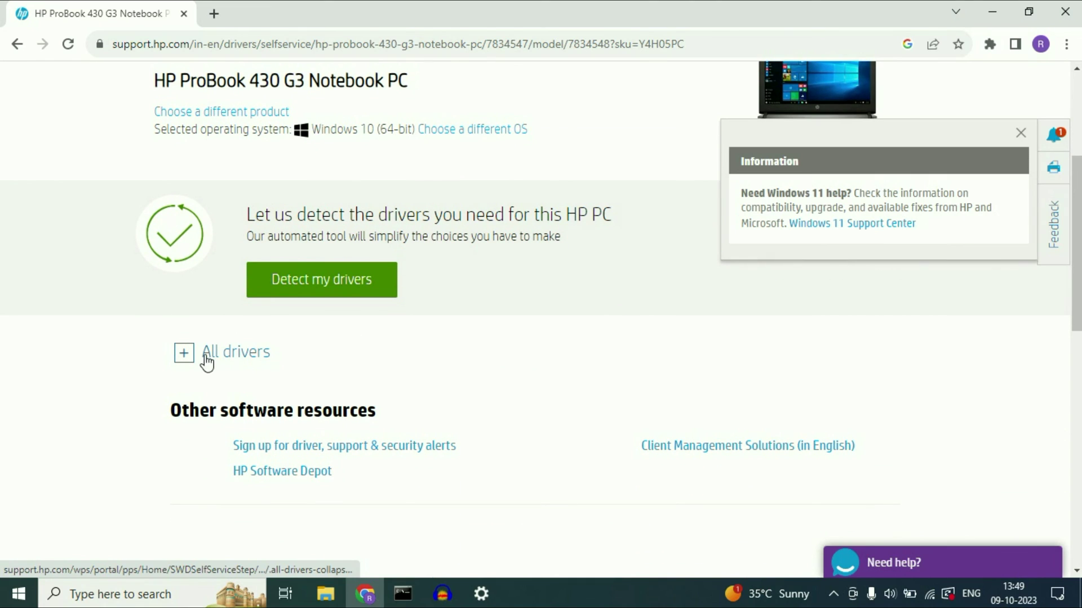
# Expand the All drivers list and its Driver-Keyboard, Mouse and Input Devices category to reach the Synaptics fingerprint sensor driver.
pyautogui.click(206, 356)
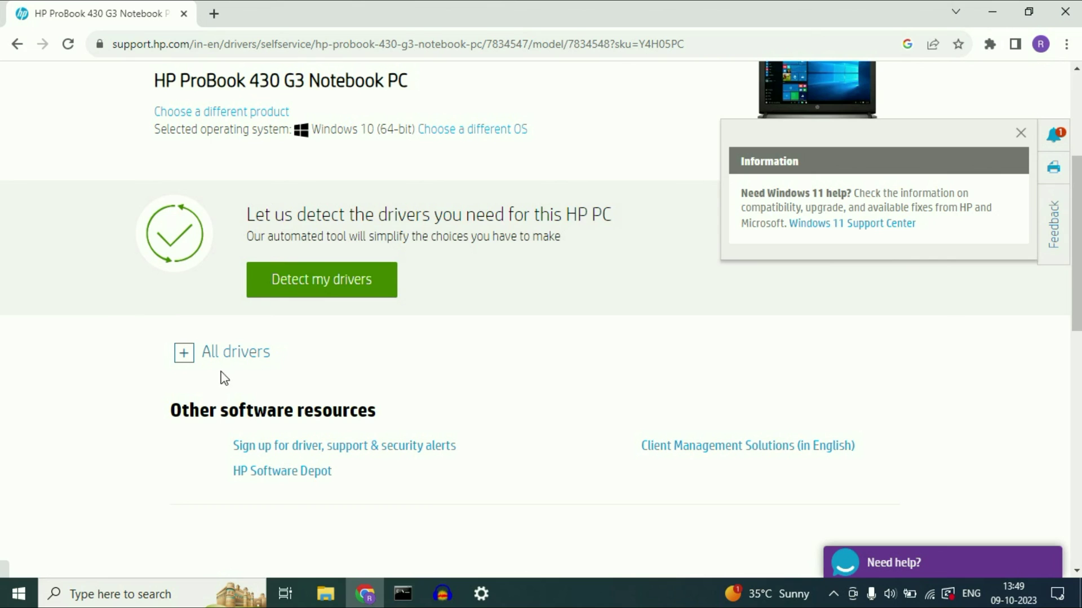
pyautogui.click(179, 360)
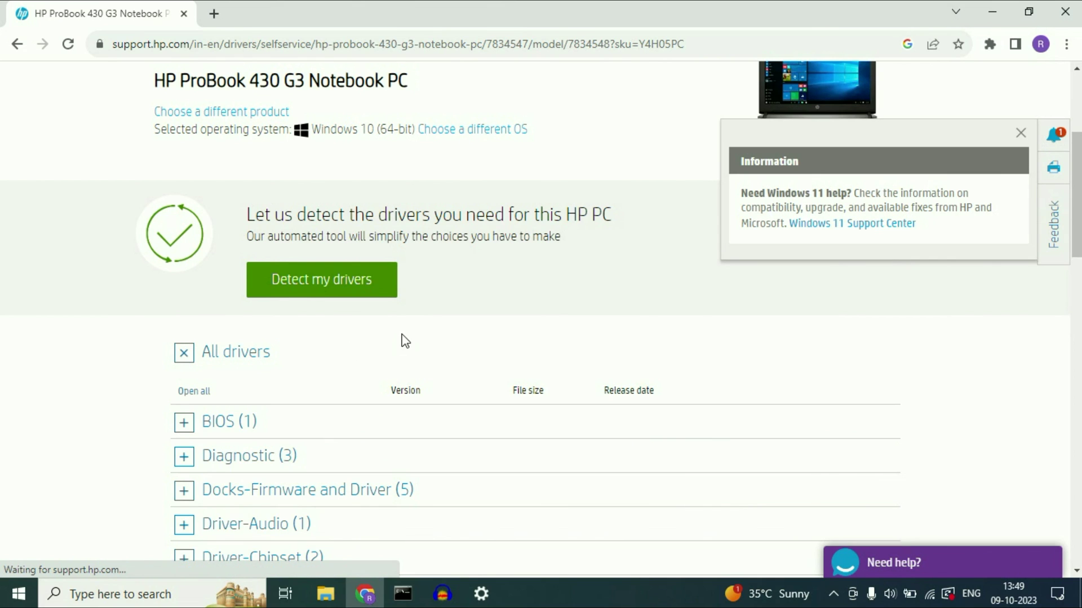
pyautogui.scroll(-3, 403, 339)
pyautogui.scroll(-4, 404, 339)
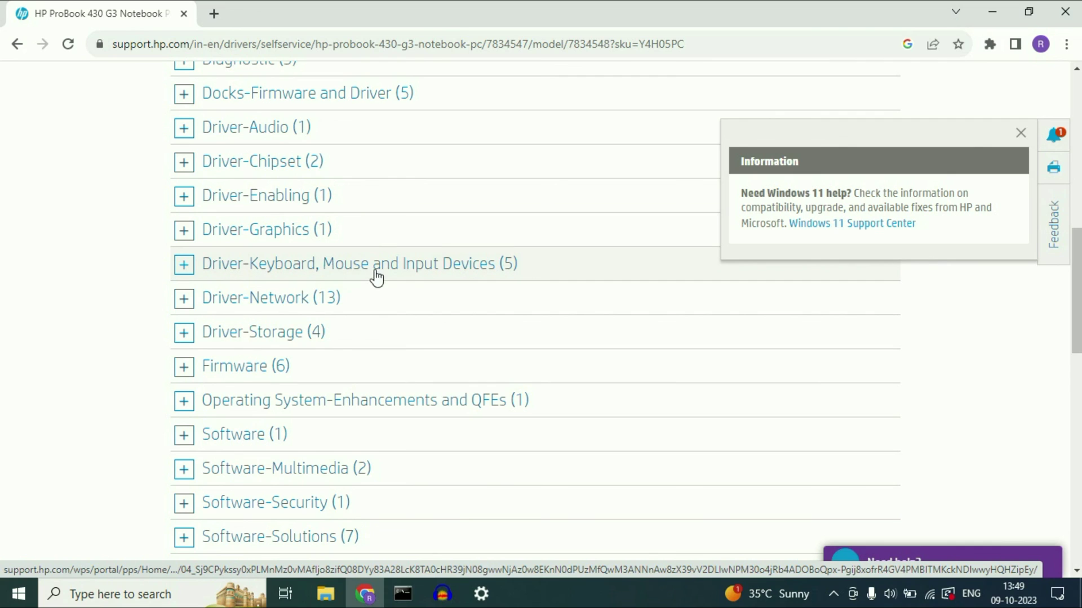
pyautogui.click(184, 269)
pyautogui.scroll(-1, 302, 307)
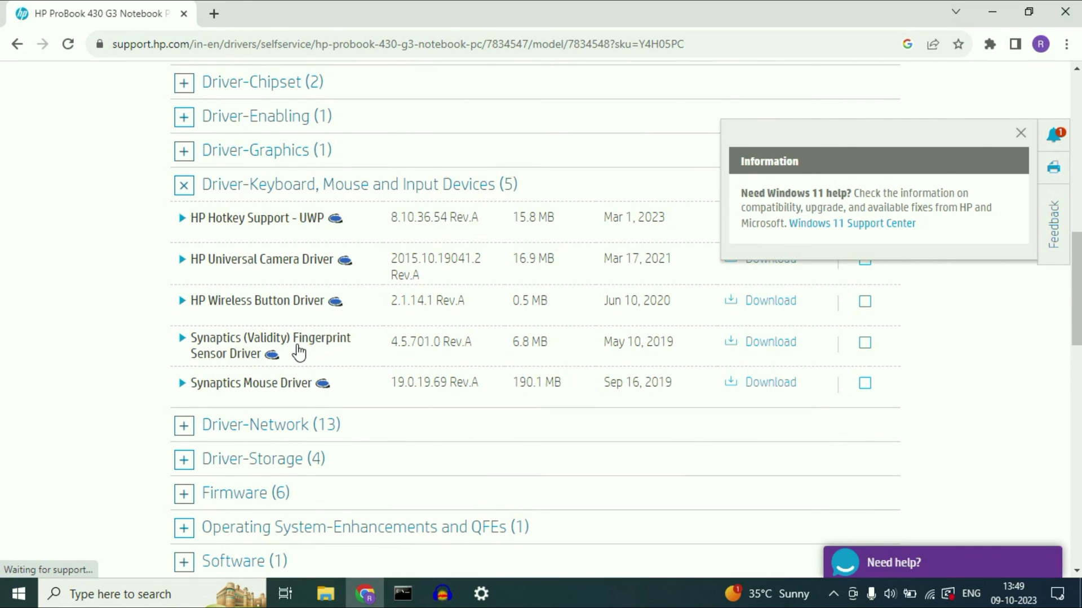